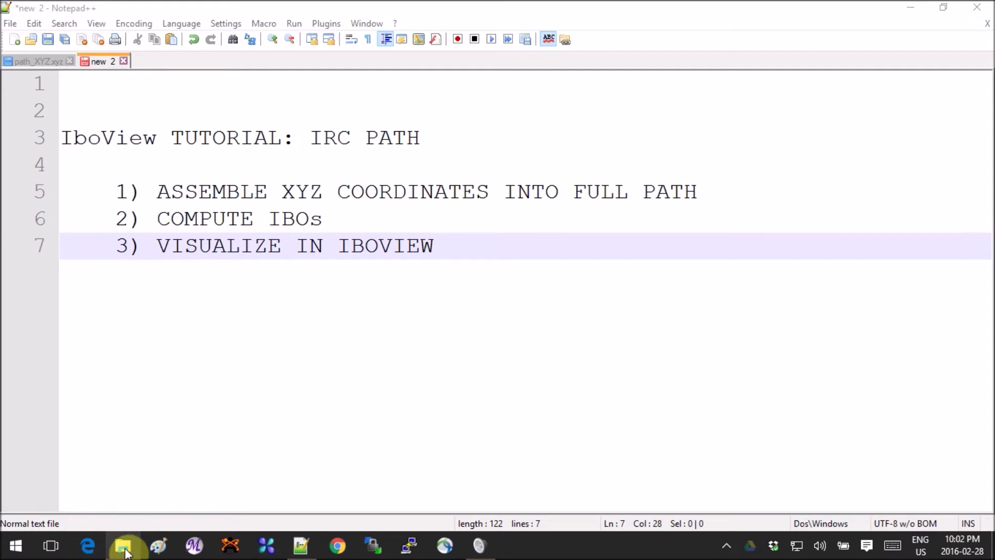
# Drag diels_alder_scan2.xyz from the Tutorials folder list into the Avogadro window
pyautogui.moveTo(124, 544)
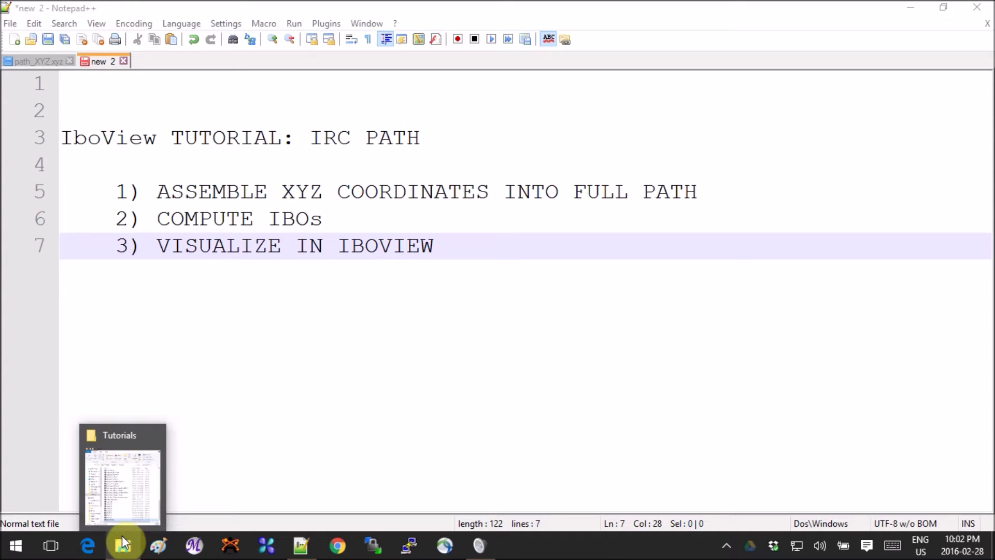
pyautogui.click(126, 506)
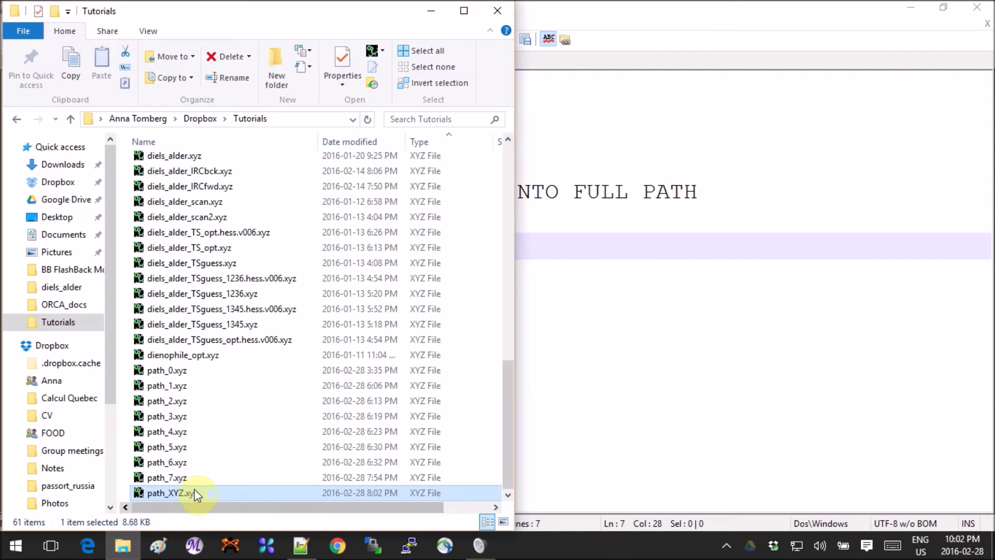
pyautogui.click(225, 545)
pyautogui.click(123, 545)
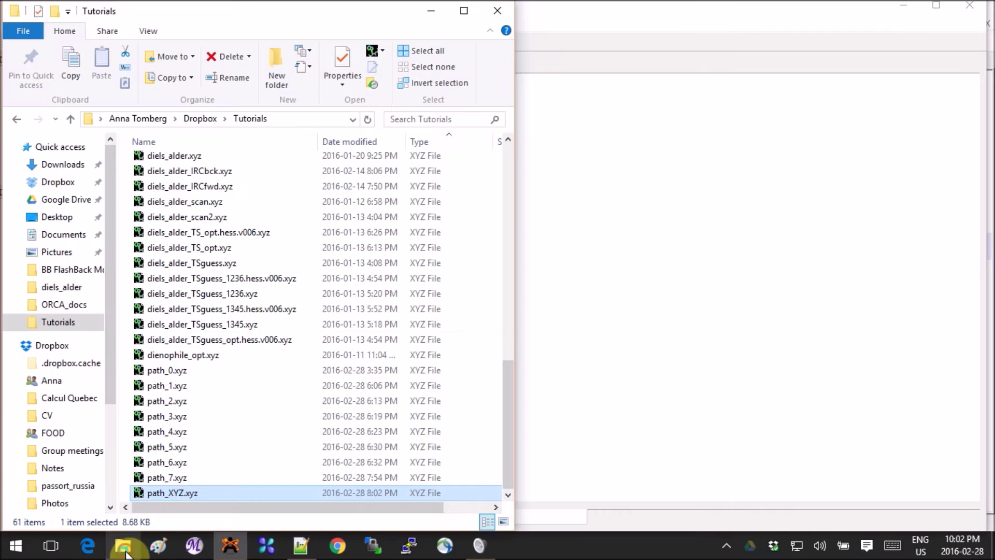
pyautogui.click(269, 322)
pyautogui.scroll(4, 269, 321)
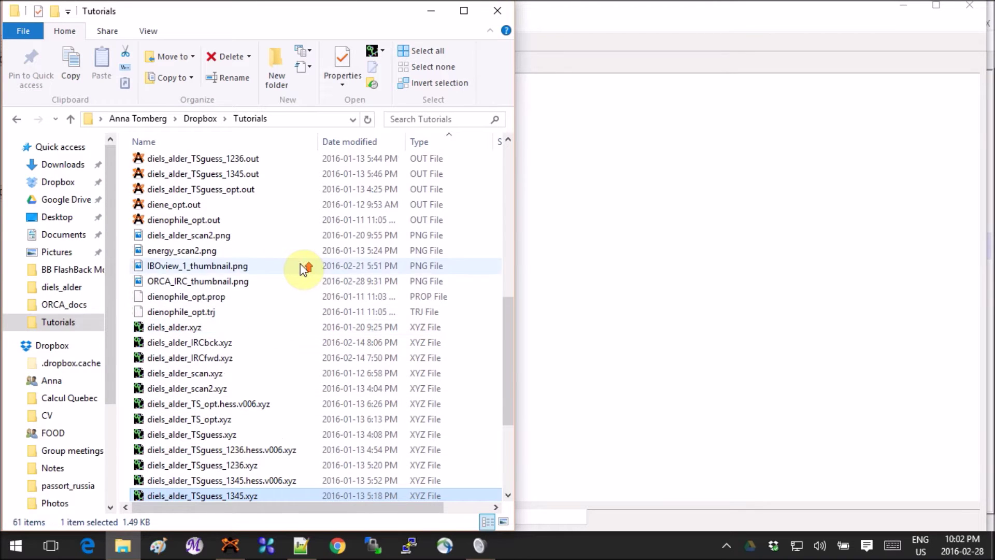
pyautogui.scroll(2, 303, 267)
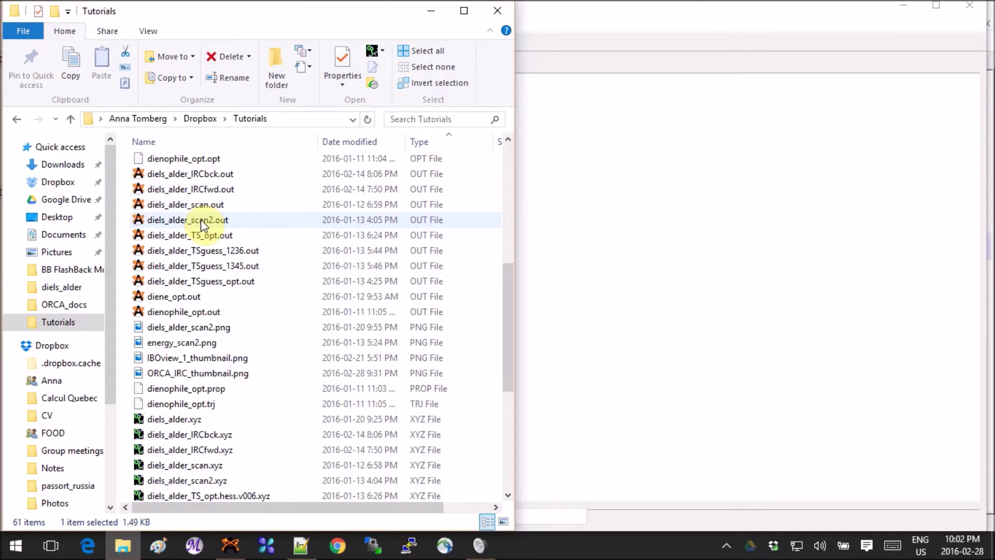
pyautogui.scroll(-2, 228, 370)
pyautogui.moveTo(198, 402); pyautogui.dragTo(624, 313)
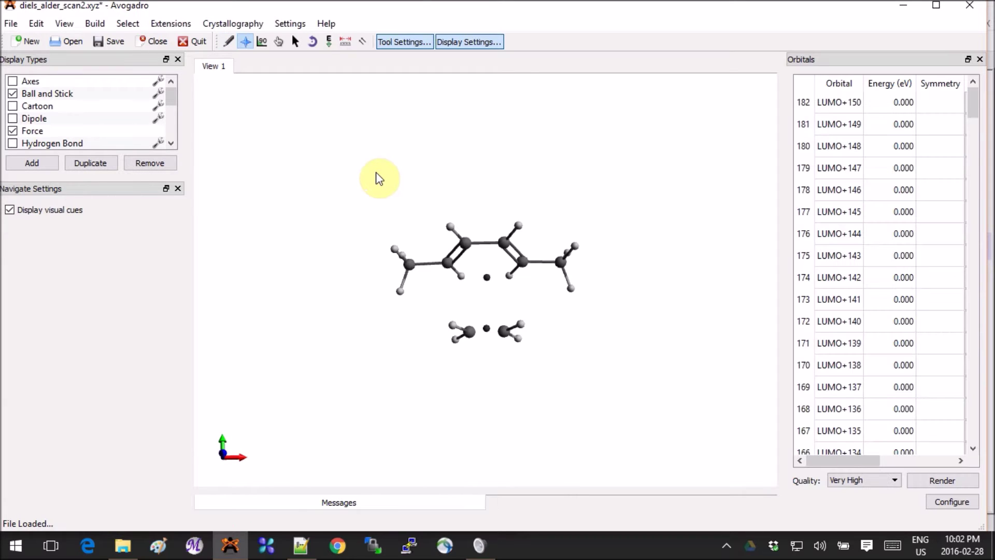
# Zoom in, pan and rotate the Diels-Alder molecule, then return to the Tutorials folder
pyautogui.scroll(3, 381, 178)
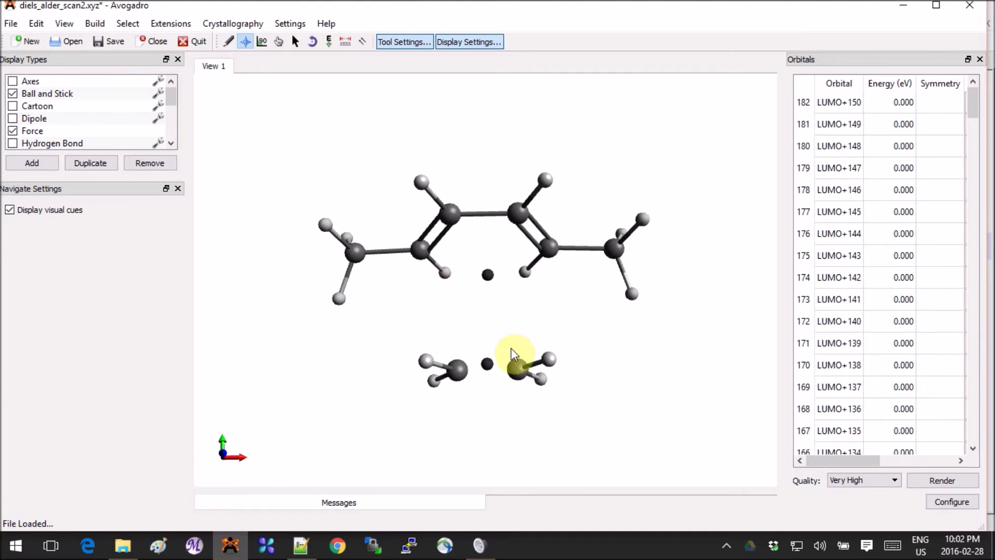
pyautogui.scroll(2, 522, 317)
pyautogui.moveTo(522, 317); pyautogui.dragTo(499, 301, button='right')
pyautogui.moveTo(499, 301)
pyautogui.mouseDown()
pyautogui.moveTo(411, 285)
pyautogui.moveTo(640, 334)
pyautogui.moveTo(506, 277)
pyautogui.moveTo(492, 307)
pyautogui.mouseUp()
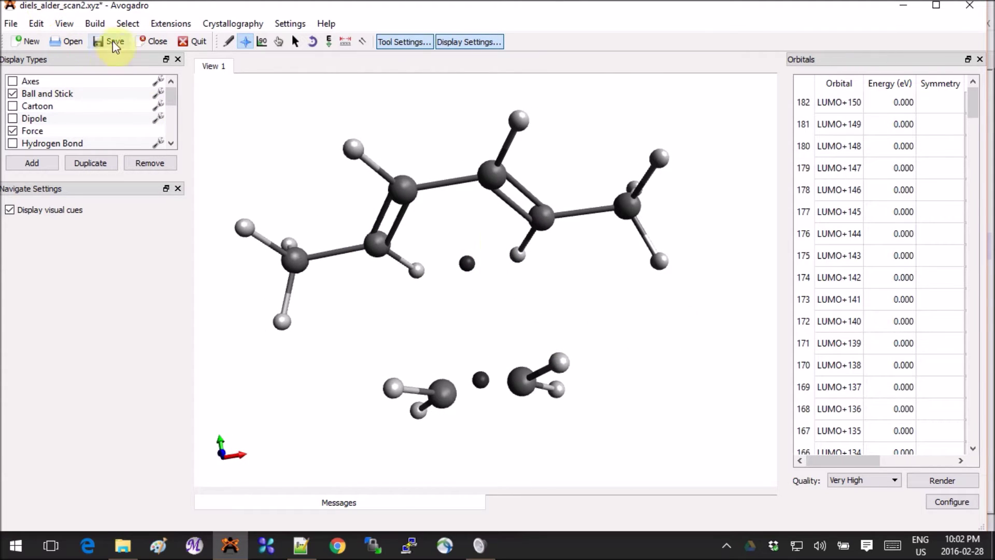
pyautogui.click(123, 545)
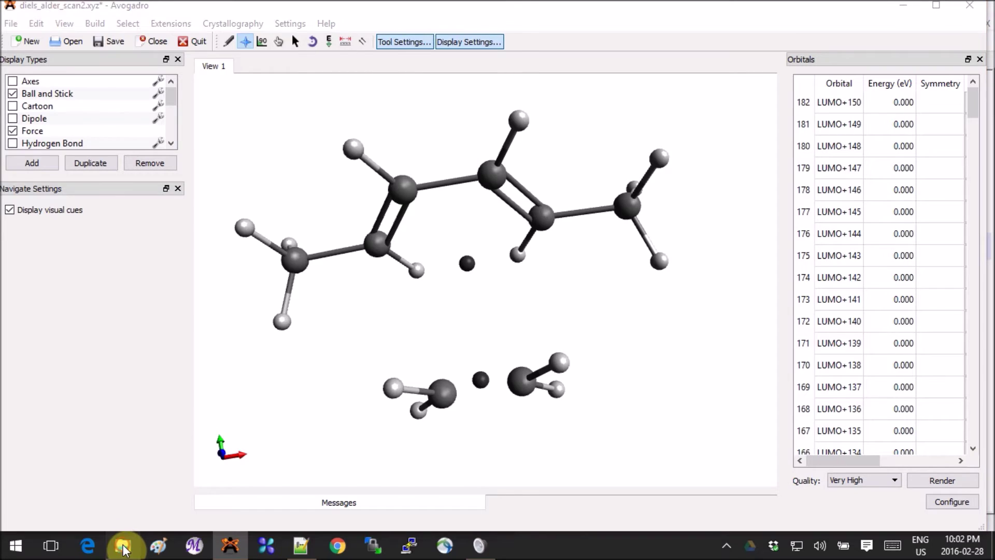
# Select diels_alder_TSguess.xyz and scroll through the Tutorials file list
pyautogui.click(232, 446)
pyautogui.scroll(2, 249, 409)
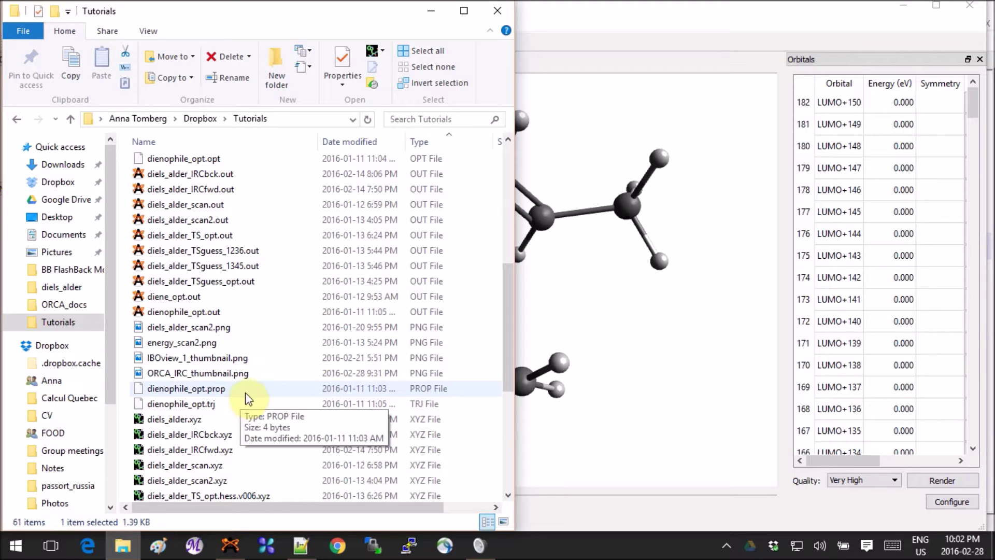
pyautogui.moveTo(261, 294)
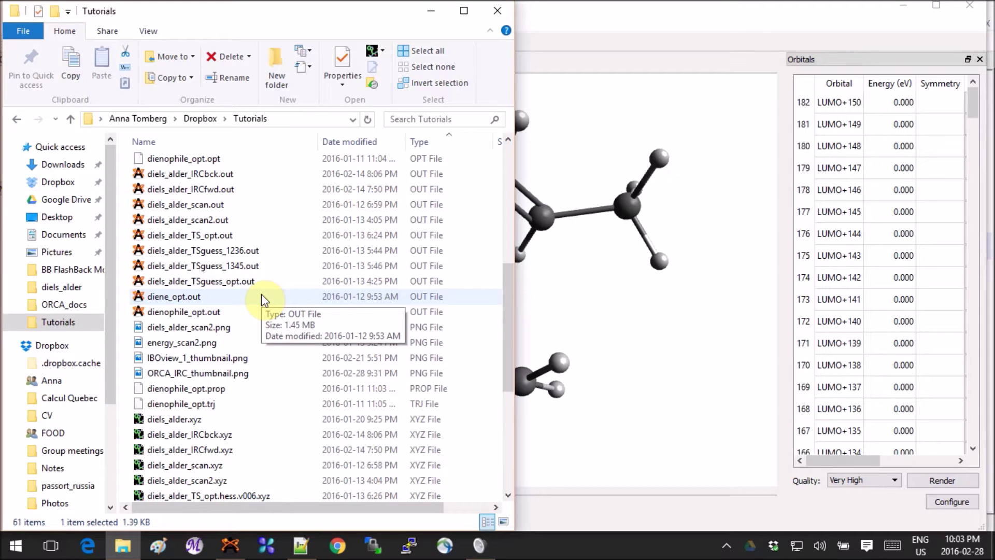
# Open path_XYZ.xyz in Notepad++ and select the atom count 22 on line 1
pyautogui.click(317, 550)
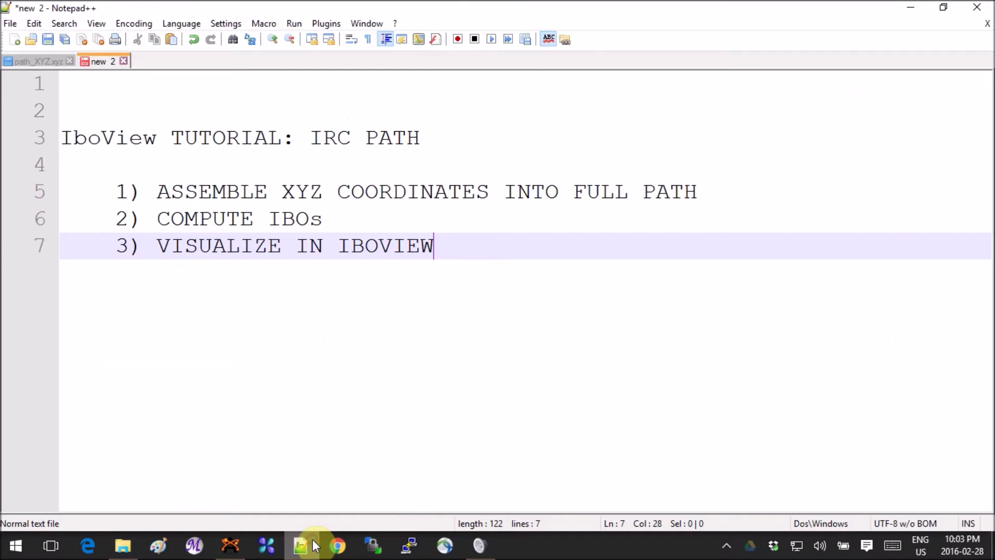
pyautogui.click(54, 62)
pyautogui.click(493, 248)
pyautogui.scroll(20, 495, 251)
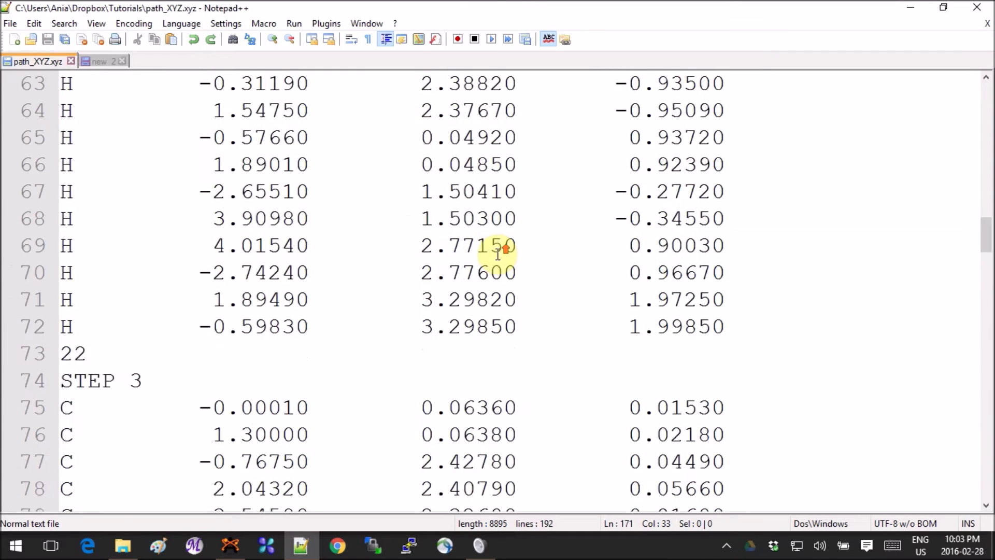
pyautogui.scroll(20, 495, 251)
pyautogui.moveTo(86, 81); pyautogui.dragTo(59, 83)
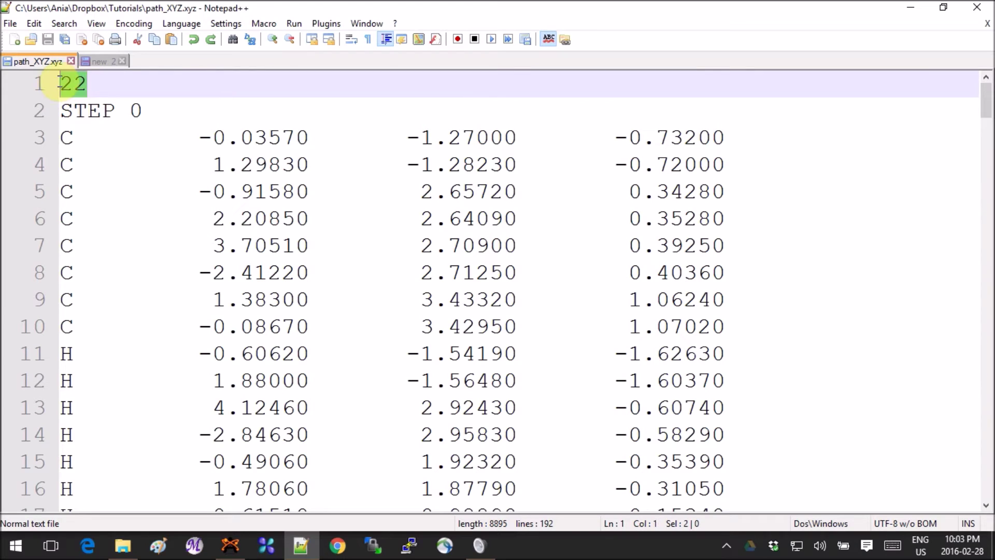
pyautogui.scroll(-1, 399, 221)
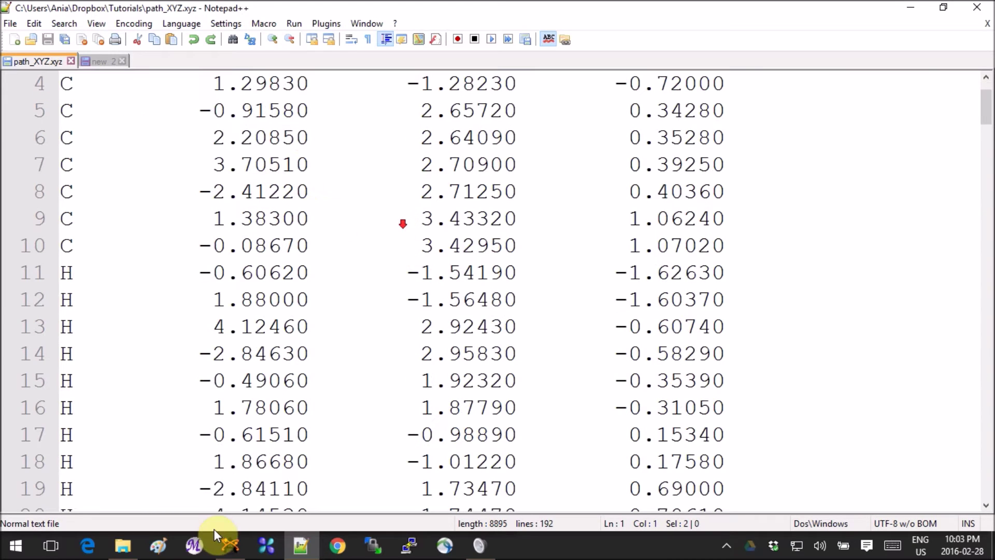
# Select the 'STEP 0' title on line 2 of path_XYZ.xyz, then bring Avogadro forward
pyautogui.click(233, 546)
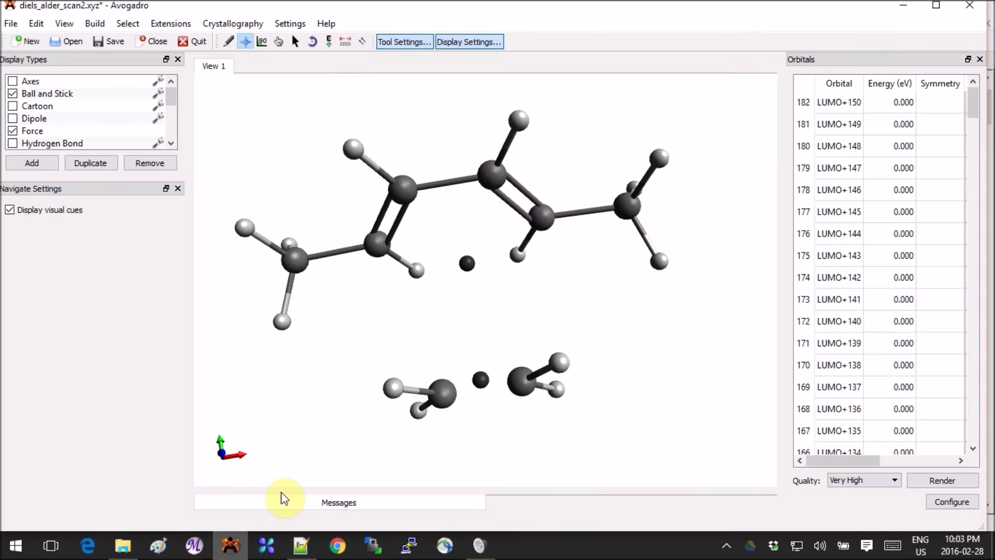
pyautogui.click(235, 549)
pyautogui.scroll(1, 124, 213)
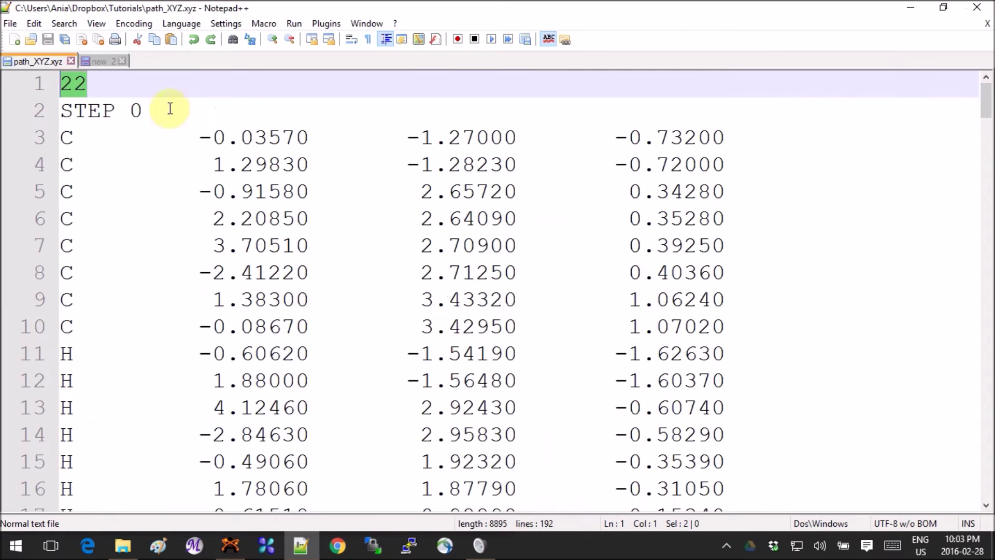
pyautogui.moveTo(167, 108); pyautogui.dragTo(25, 117)
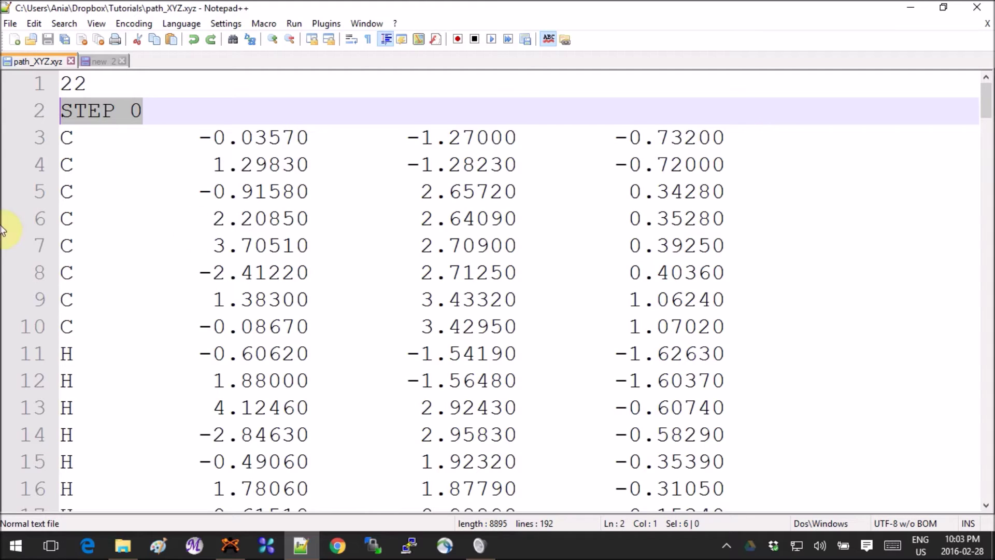
pyautogui.scroll(-5, 107, 149)
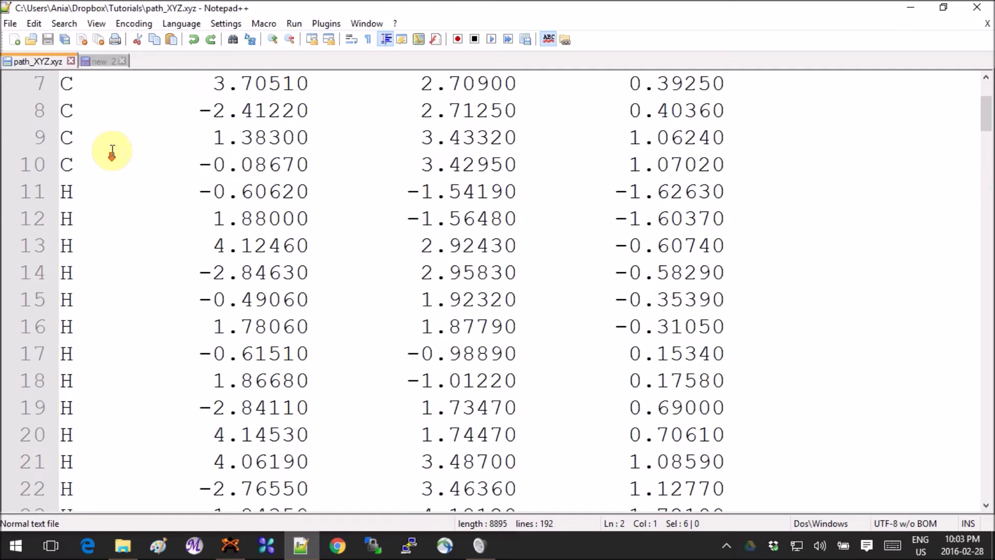
pyautogui.scroll(5, 745, 267)
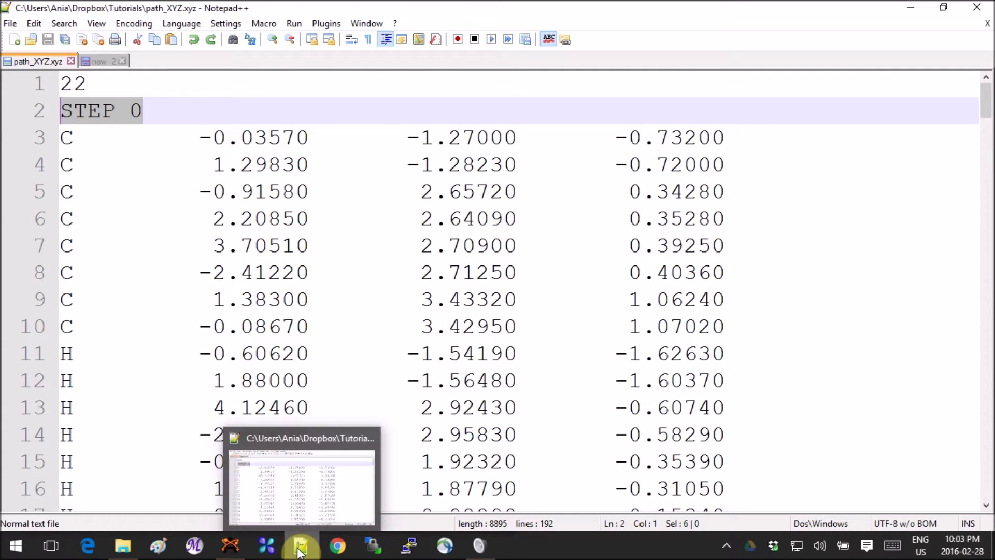
pyautogui.click(230, 544)
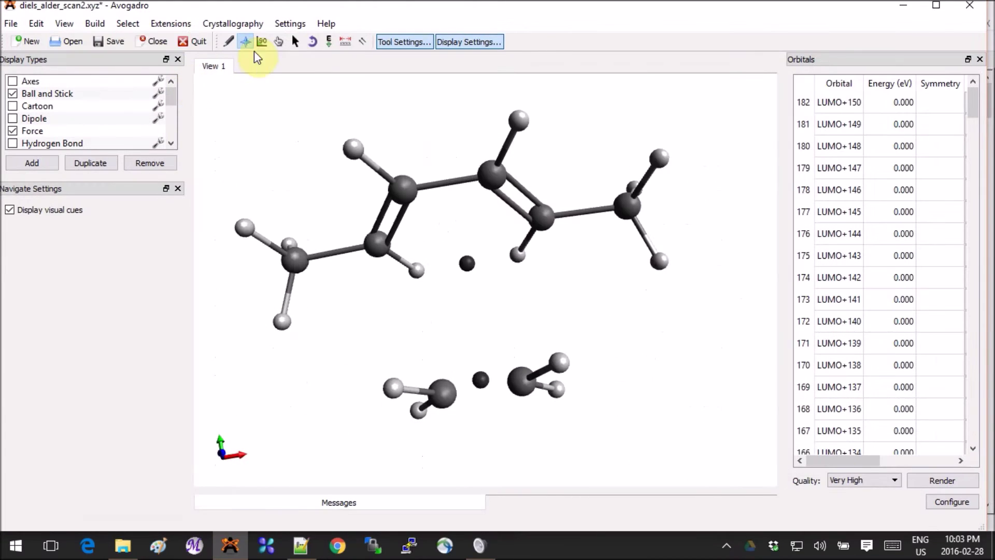
# Select every atom and bond of the molecule, cancelling an accidental Save As
pyautogui.click(296, 41)
pyautogui.moveTo(220, 98); pyautogui.dragTo(762, 460)
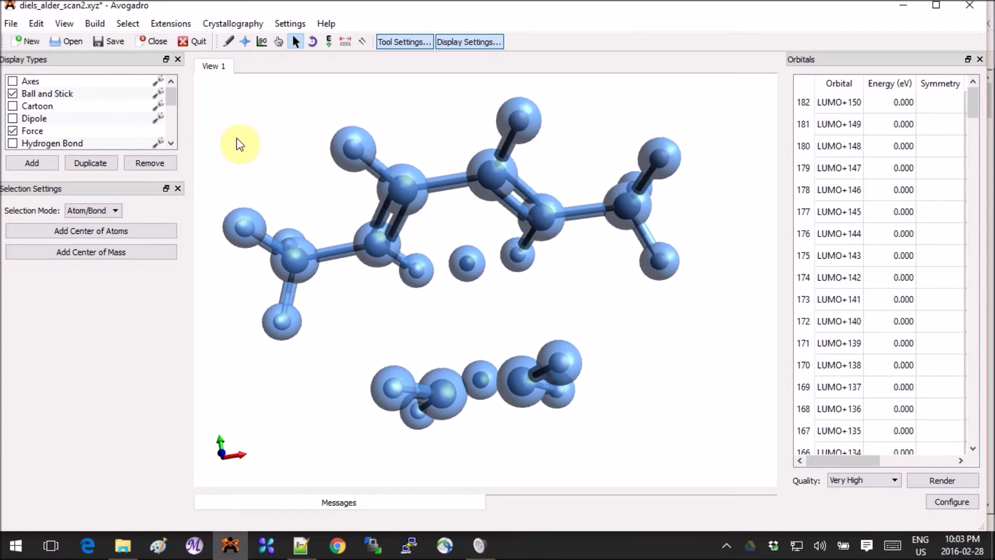
pyautogui.click(10, 24)
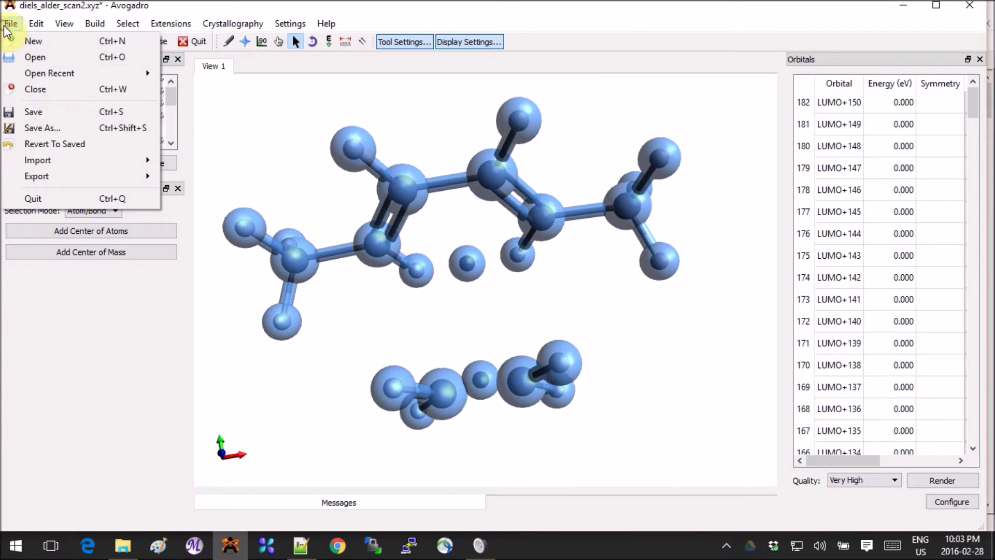
pyautogui.click(56, 128)
pyautogui.click(447, 341)
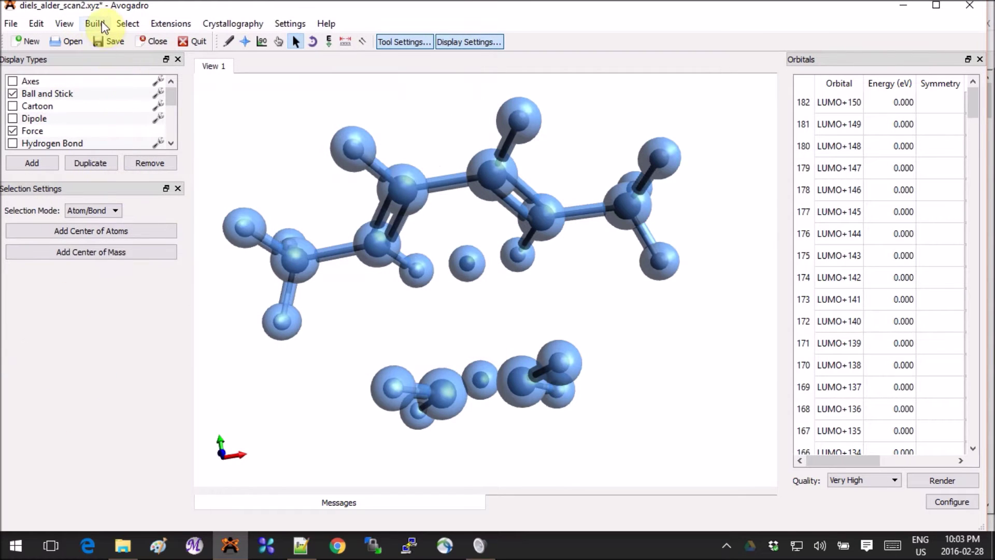
# Show the coordinates in Build > Cartesian Editor as XYZ, select them all, and return to path_XYZ.xyz
pyautogui.click(104, 26)
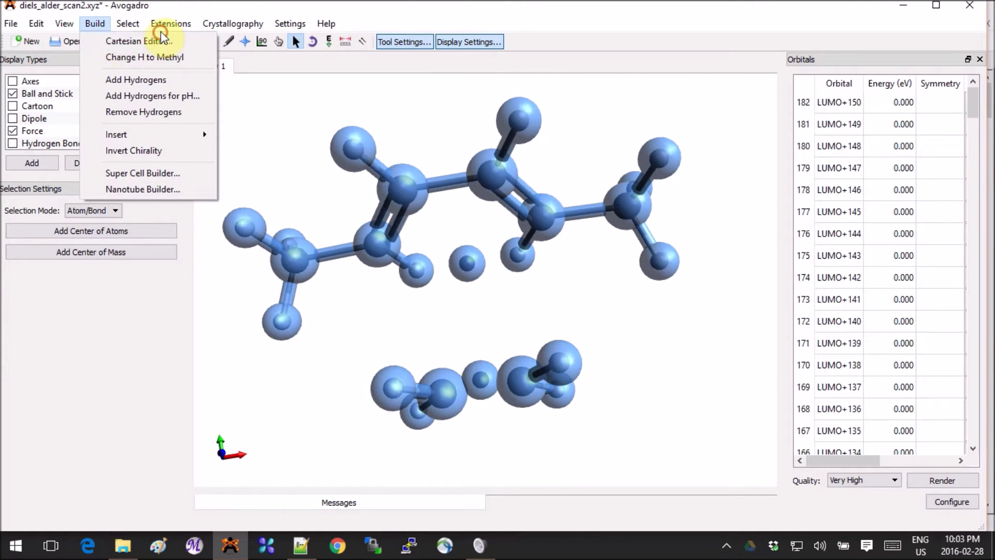
pyautogui.click(98, 24)
pyautogui.click(94, 24)
pyautogui.click(101, 42)
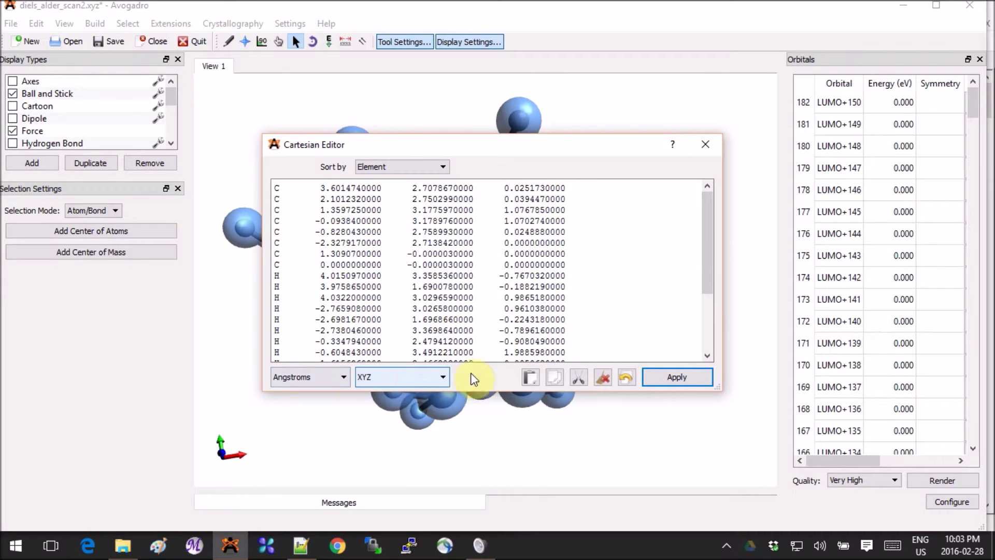
pyautogui.click(436, 377)
pyautogui.click(378, 392)
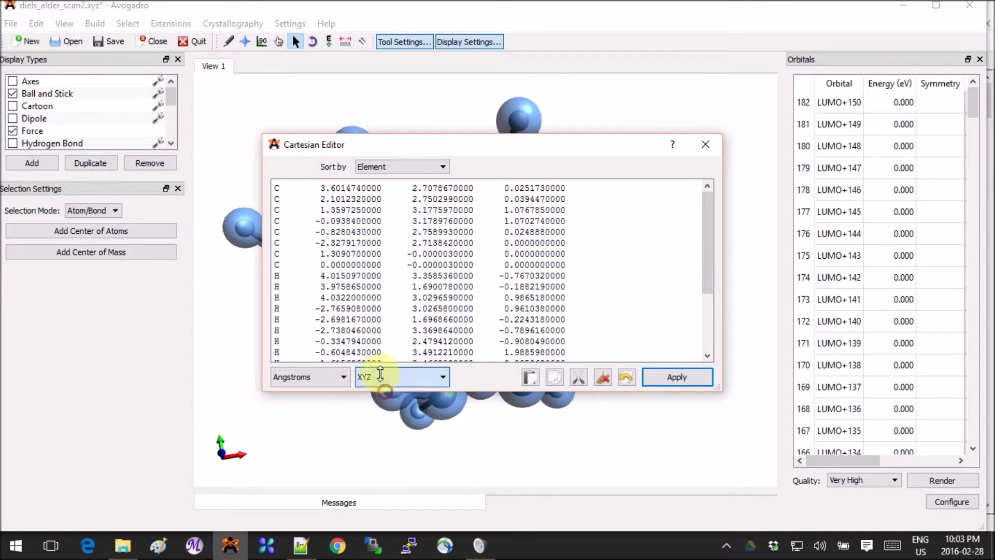
pyautogui.moveTo(276, 194); pyautogui.dragTo(593, 453)
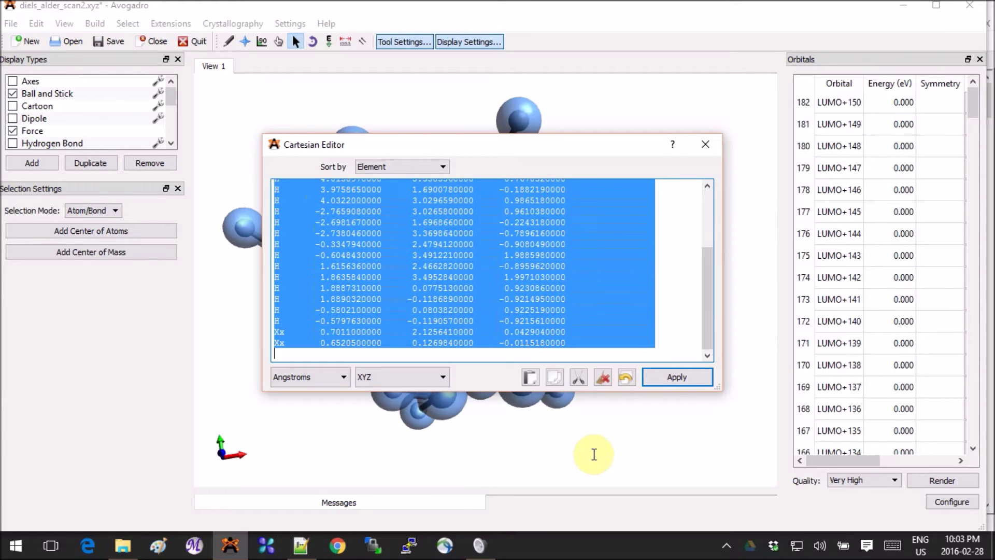
pyautogui.click(301, 546)
pyautogui.click(435, 309)
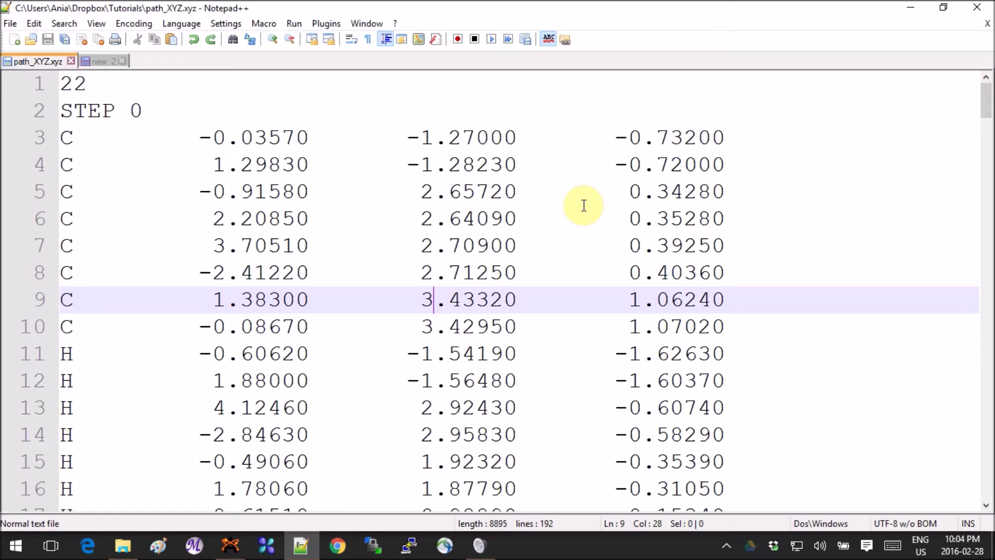
pyautogui.scroll(-7, 196, 222)
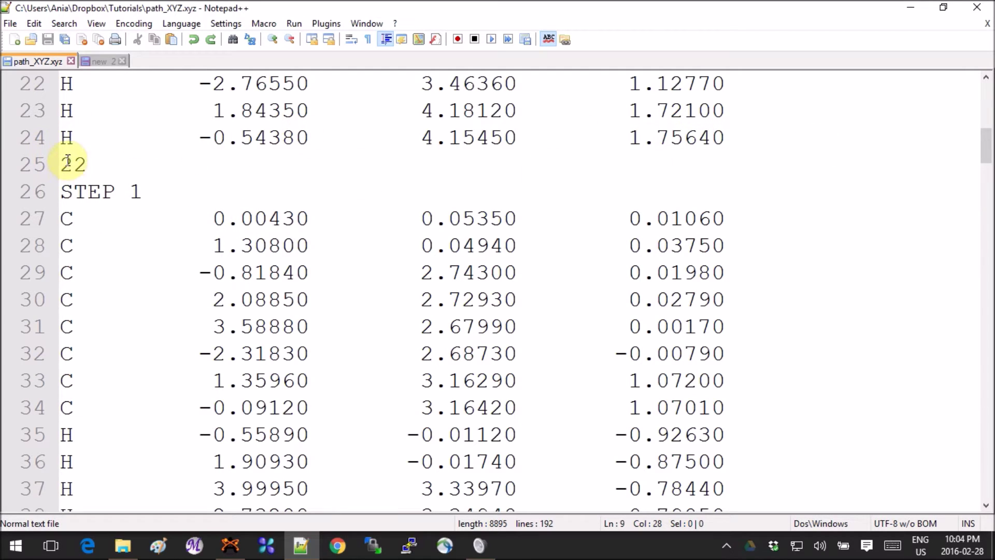
pyautogui.moveTo(64, 159); pyautogui.dragTo(129, 171)
pyautogui.click(157, 189)
pyautogui.hotkey('shift', 'Home')
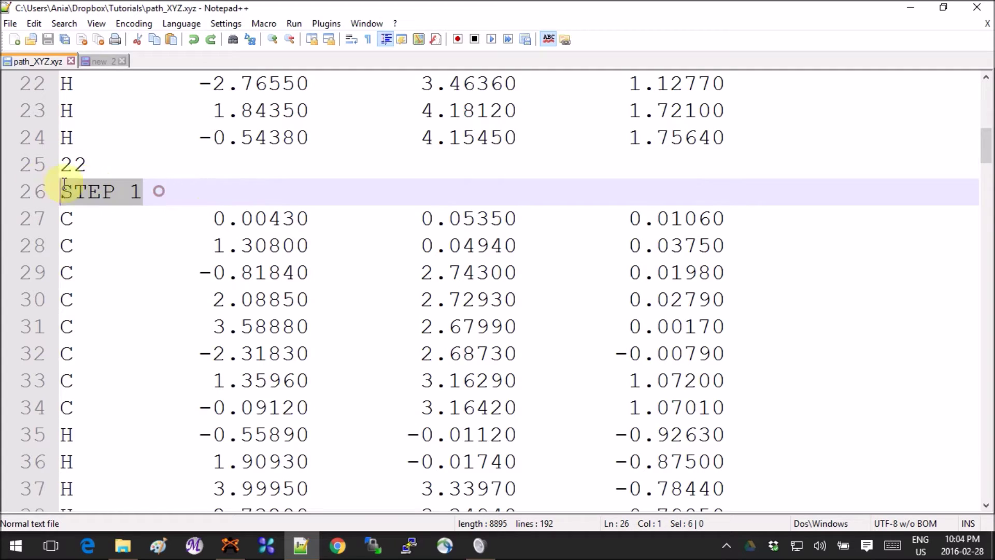
pyautogui.moveTo(54, 228); pyautogui.dragTo(759, 307)
pyautogui.scroll(-6, 739, 327)
pyautogui.scroll(7, 756, 308)
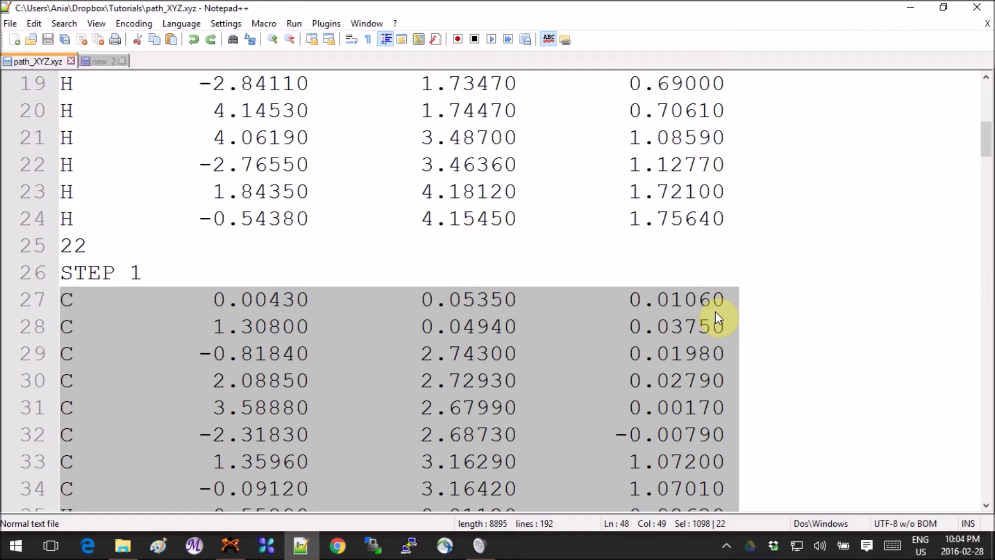
pyautogui.click(299, 303)
pyautogui.moveTo(88, 300); pyautogui.dragTo(45, 133)
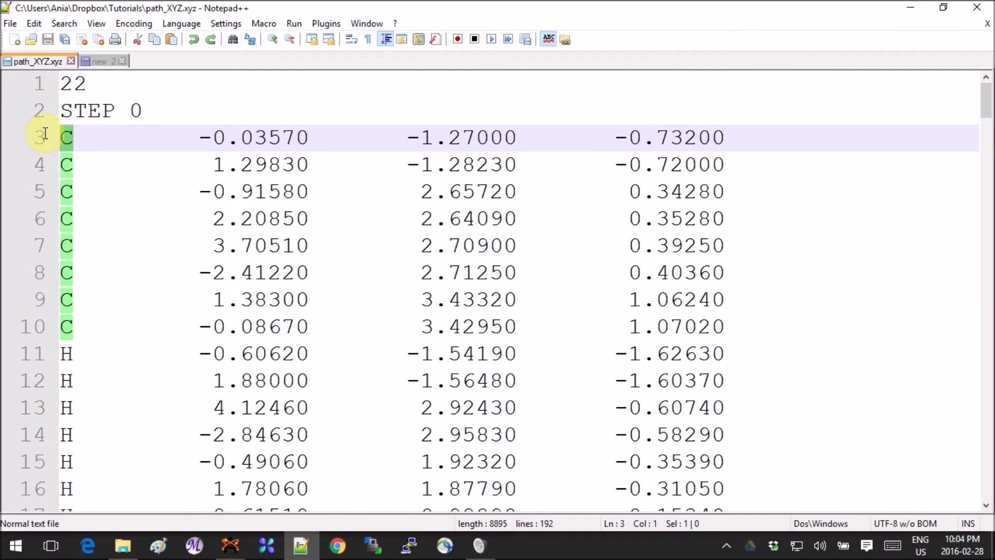
pyautogui.click(782, 297)
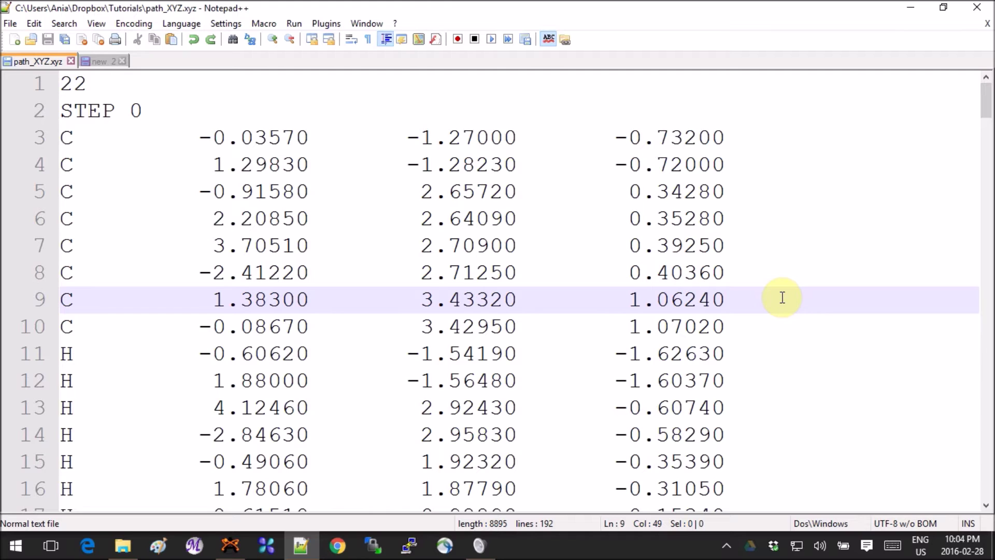
pyautogui.scroll(-6, 783, 298)
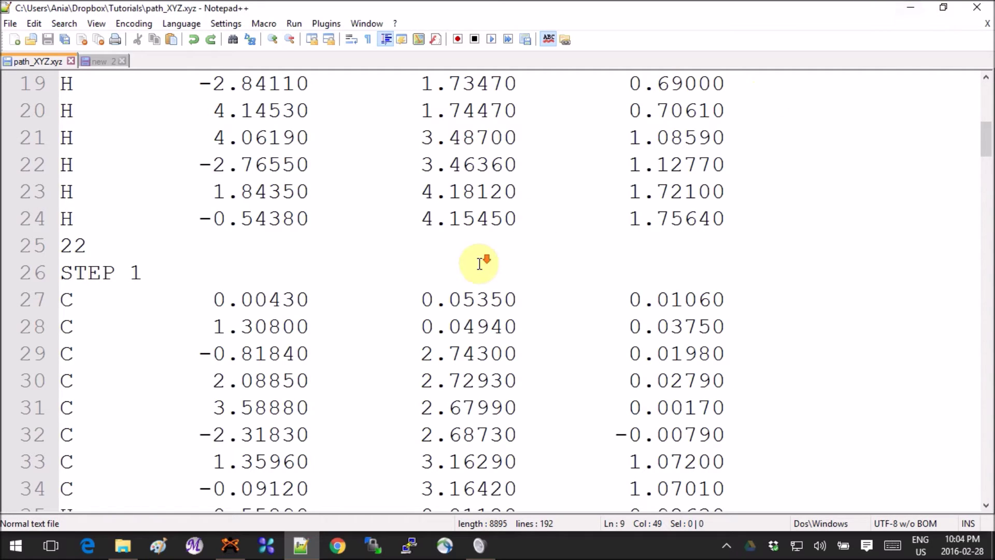
pyautogui.scroll(-11, 481, 263)
pyautogui.scroll(10, 457, 268)
pyautogui.scroll(7, 459, 267)
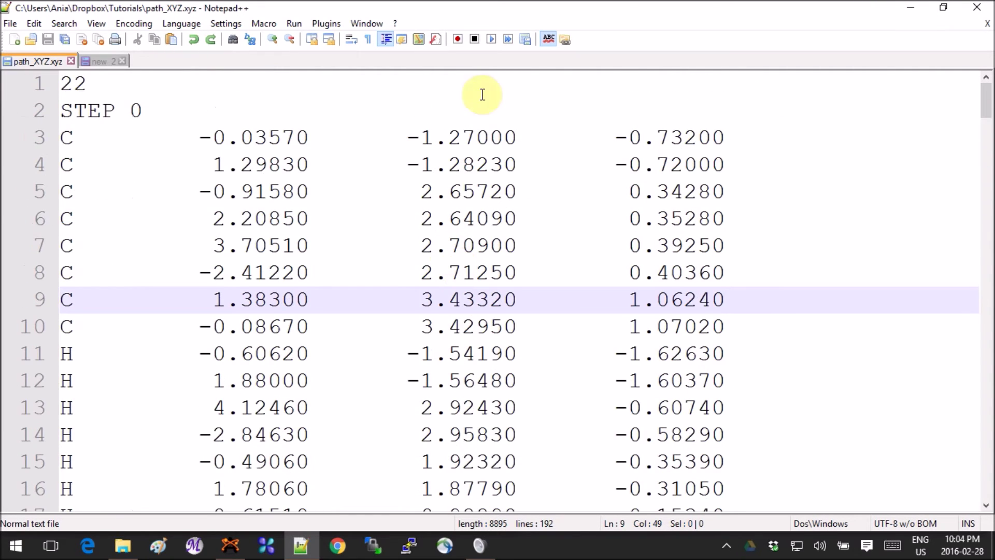
pyautogui.click(95, 60)
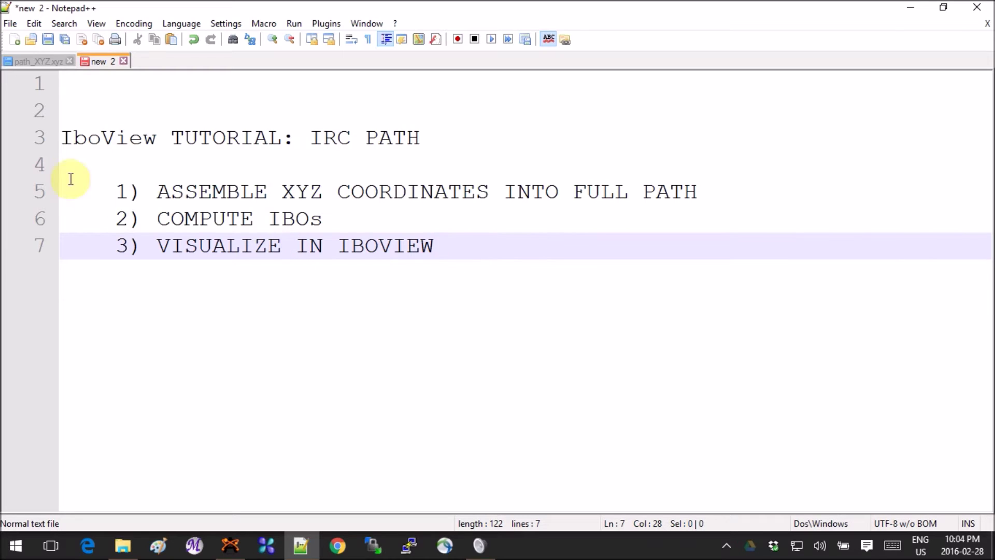
pyautogui.click(41, 60)
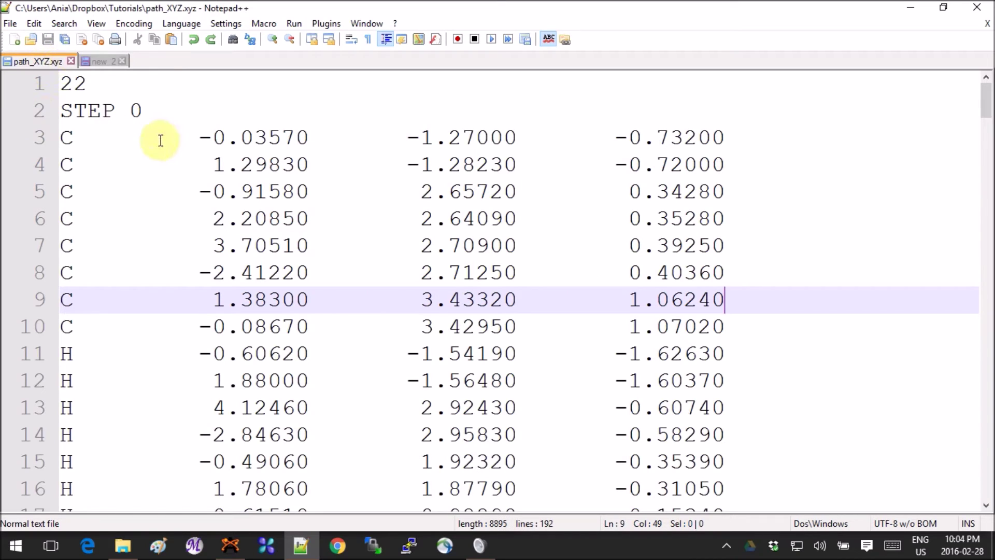
# Launch IboView and drag path_XYZ.xyz from the Tutorials folder into it
pyautogui.click(104, 61)
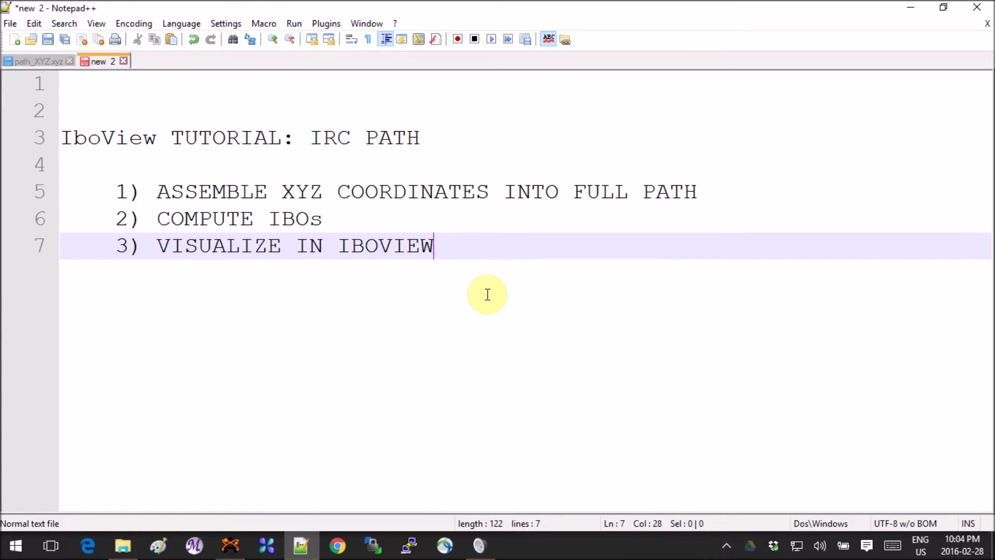
pyautogui.click(270, 551)
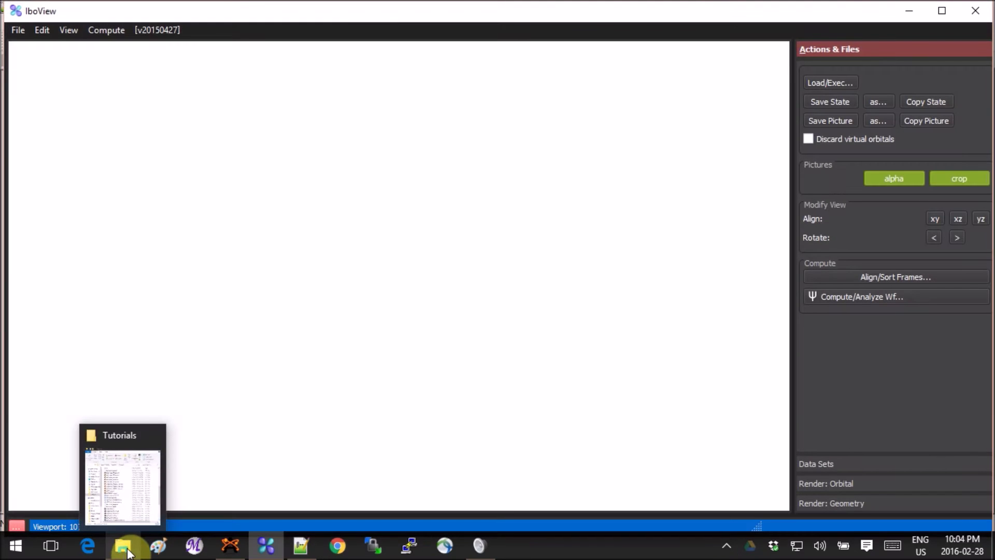
pyautogui.click(128, 552)
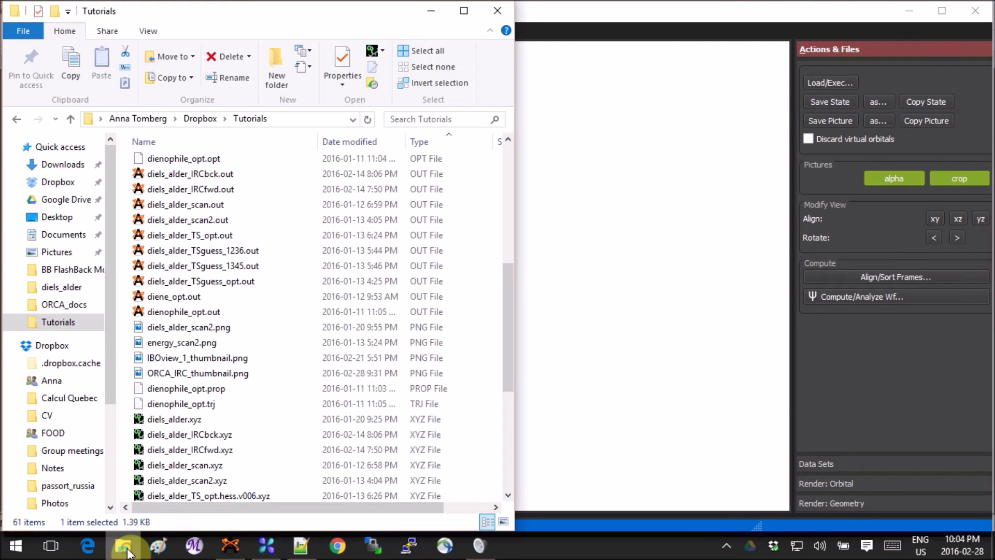
pyautogui.scroll(-5, 196, 470)
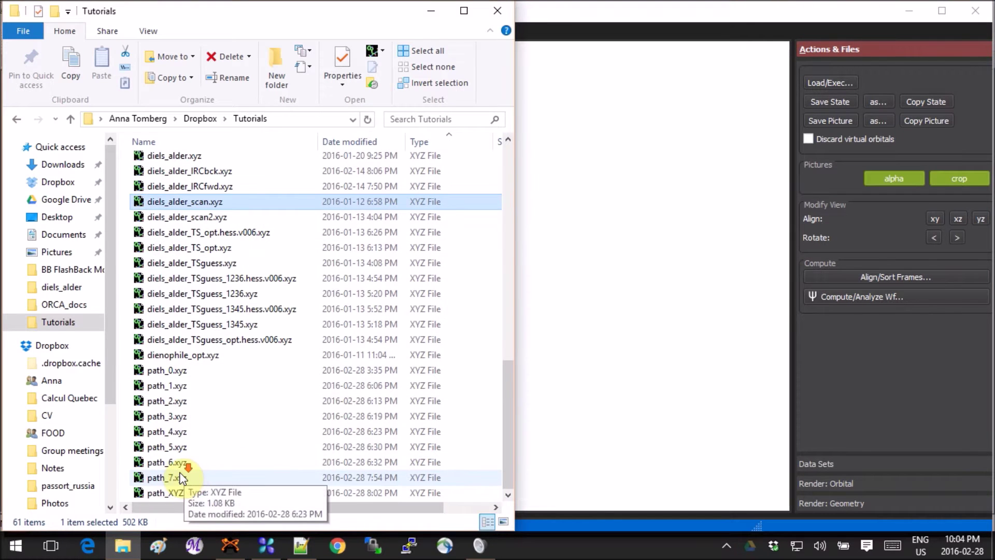
pyautogui.moveTo(175, 494); pyautogui.dragTo(594, 350)
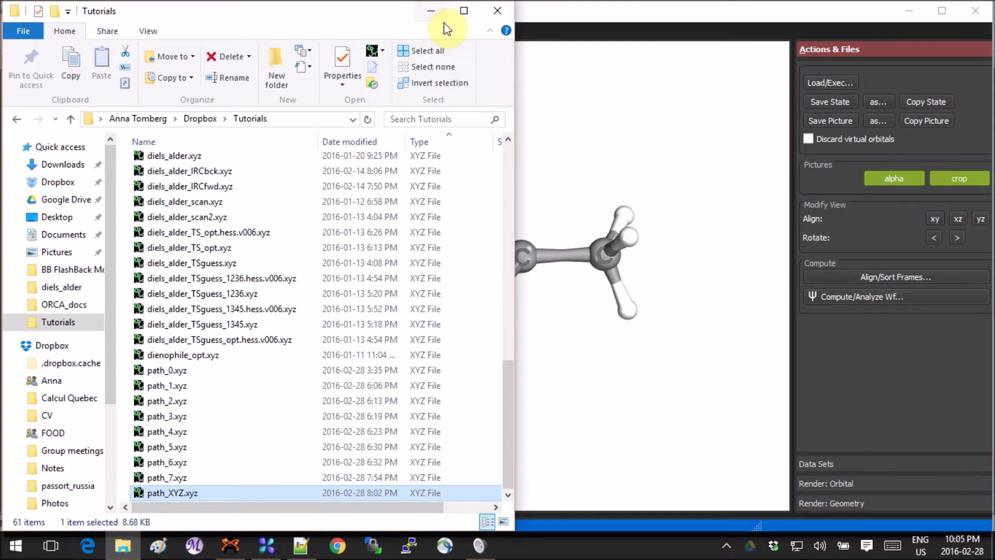
pyautogui.click(431, 11)
pyautogui.moveTo(541, 217); pyautogui.dragTo(778, 284)
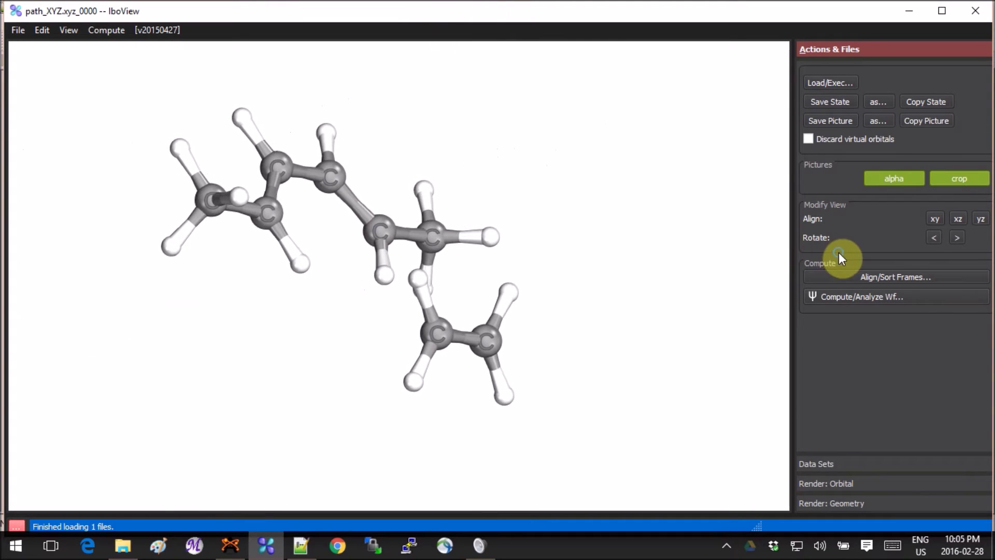
# Show the path frames and energy plot in Data Sets and step forward to frame 5
pyautogui.click(828, 465)
pyautogui.click(869, 94)
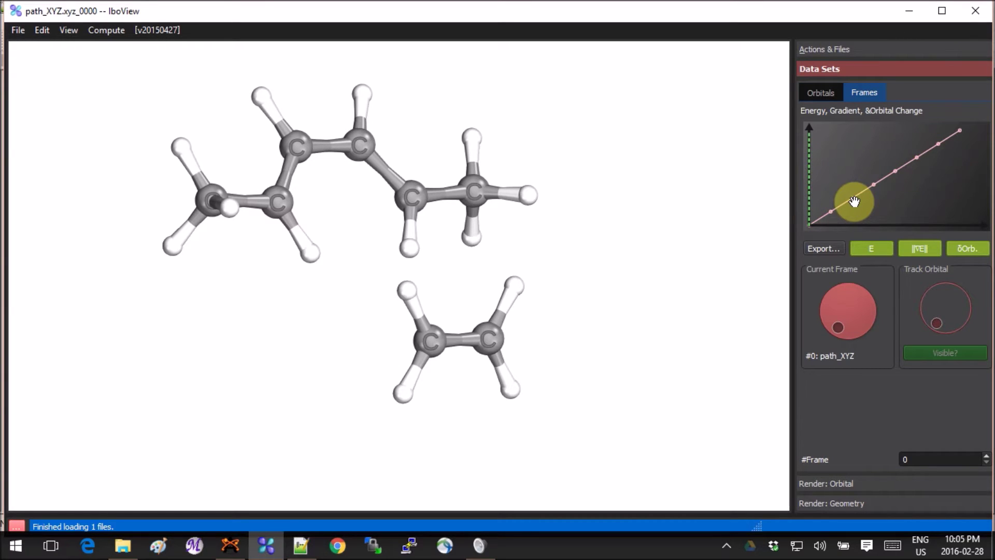
pyautogui.moveTo(839, 326); pyautogui.dragTo(792, 384)
pyautogui.moveTo(642, 215); pyautogui.dragTo(554, 123)
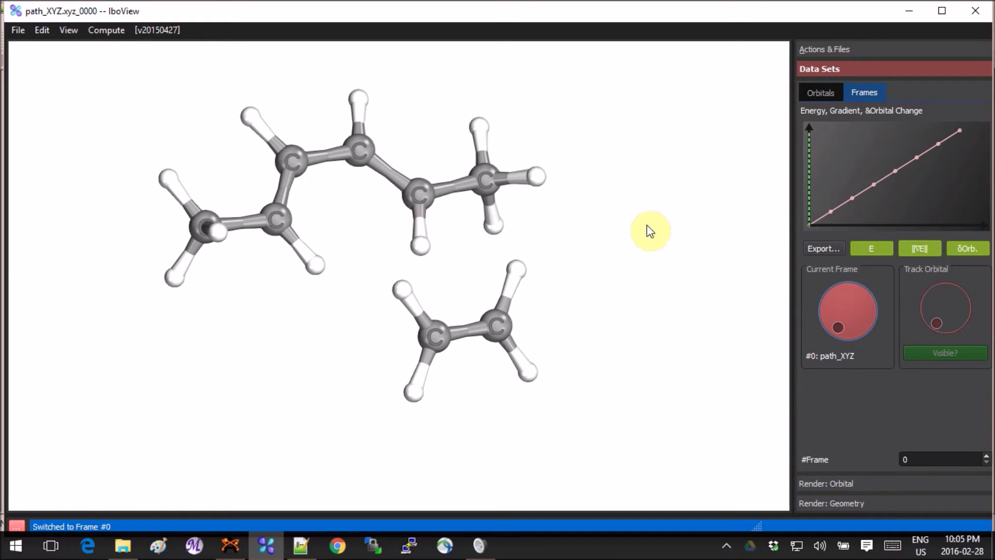
pyautogui.moveTo(650, 231); pyautogui.dragTo(526, 213)
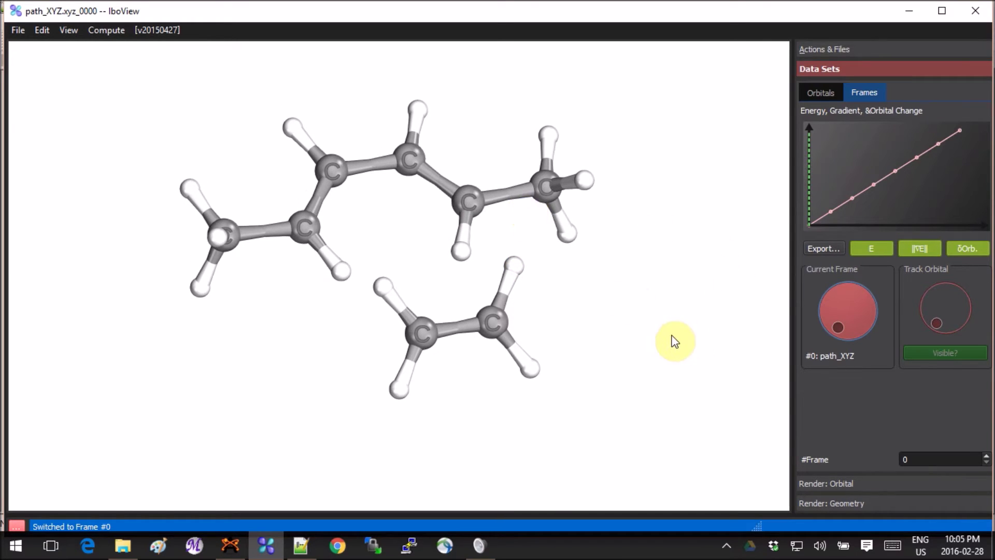
# Label every atom with its number under Render: Geometry Atom Labels
pyautogui.click(822, 503)
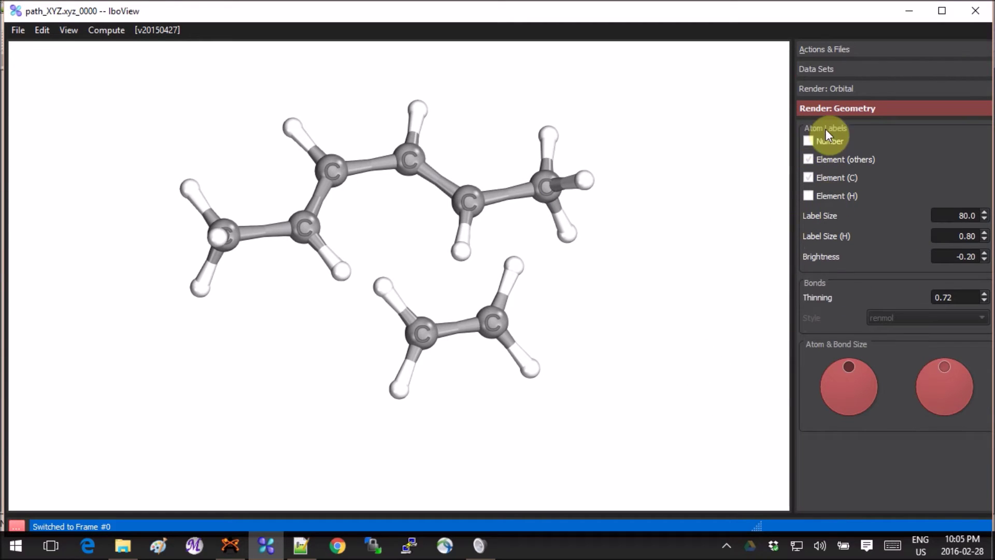
pyautogui.click(809, 141)
pyautogui.moveTo(697, 186); pyautogui.dragTo(660, 226)
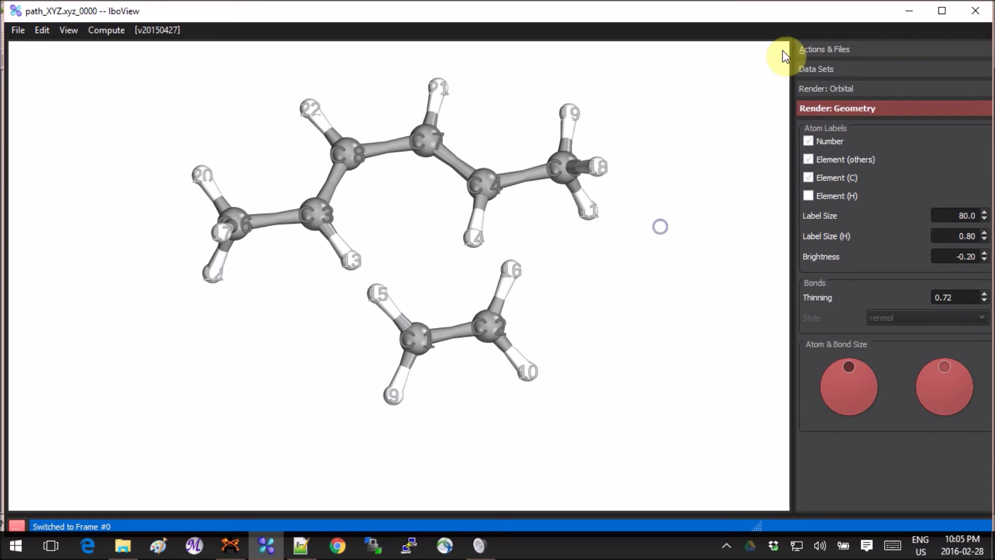
# Step through frame 4 and the later path frames, then return to frame 0
pyautogui.click(803, 50)
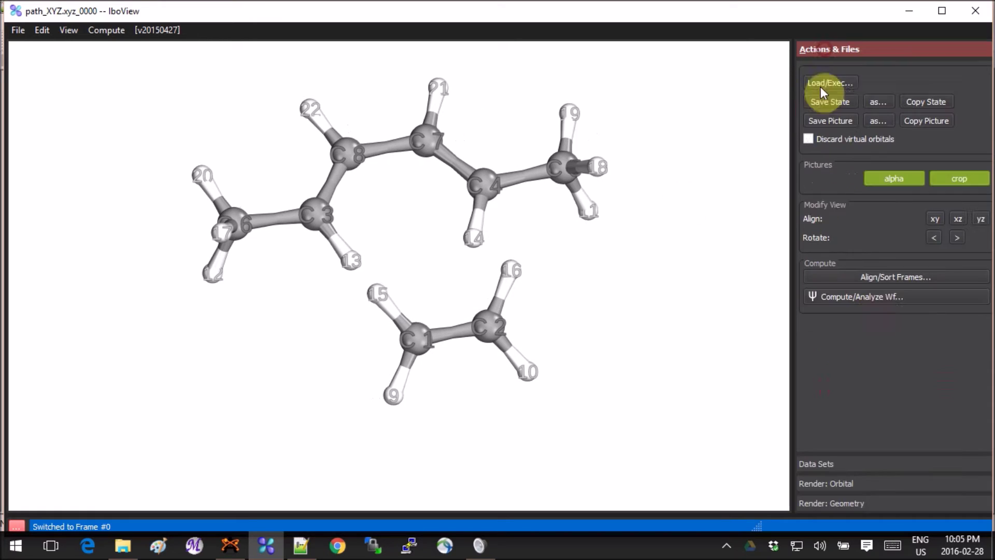
pyautogui.click(862, 462)
pyautogui.moveTo(837, 325); pyautogui.dragTo(847, 292)
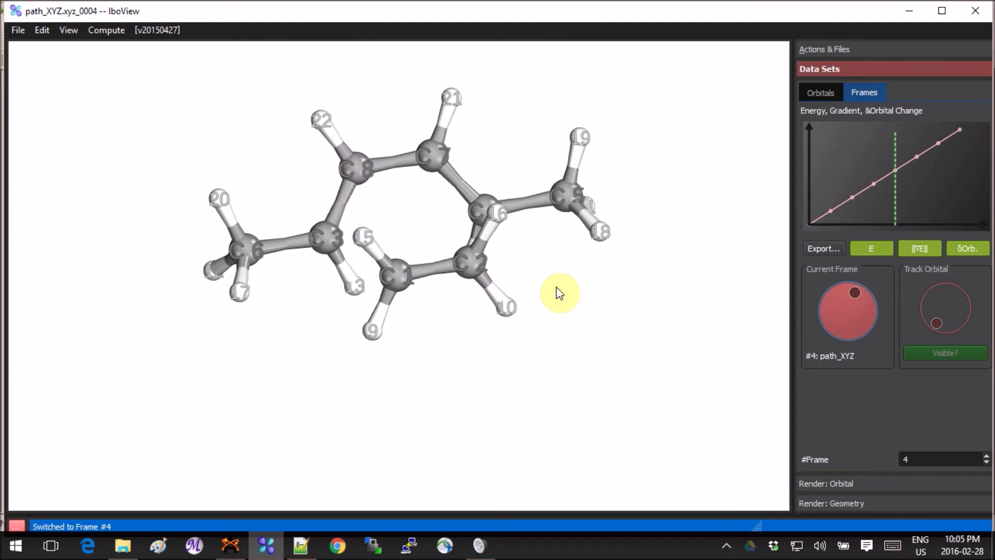
pyautogui.moveTo(559, 293); pyautogui.dragTo(327, 210)
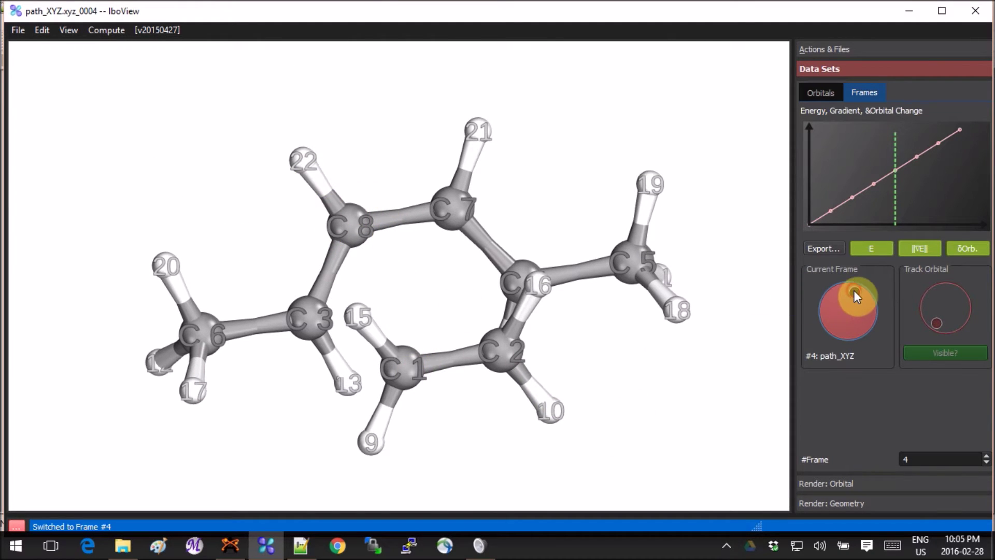
pyautogui.moveTo(854, 290); pyautogui.dragTo(720, 319)
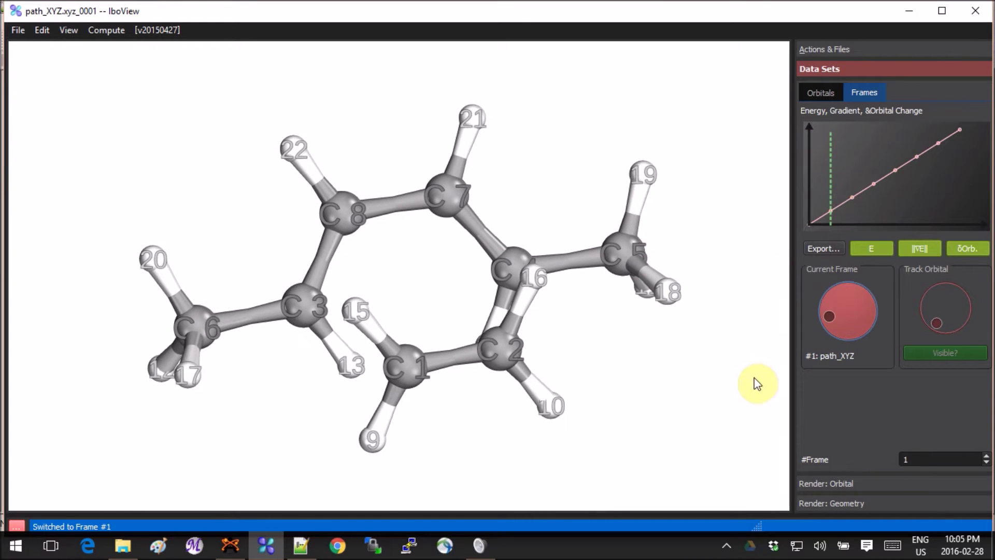
pyautogui.moveTo(756, 384); pyautogui.dragTo(748, 412)
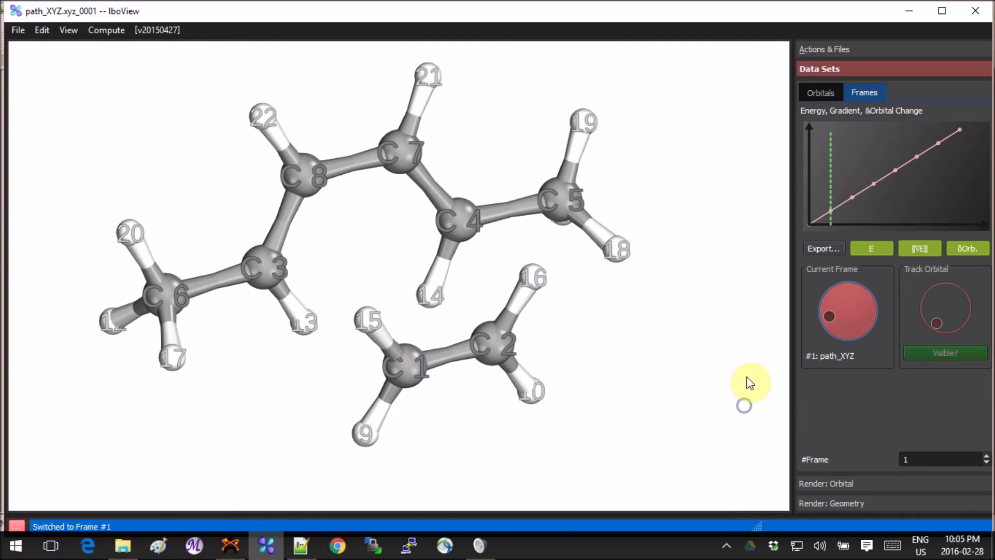
pyautogui.moveTo(826, 321); pyautogui.dragTo(819, 290)
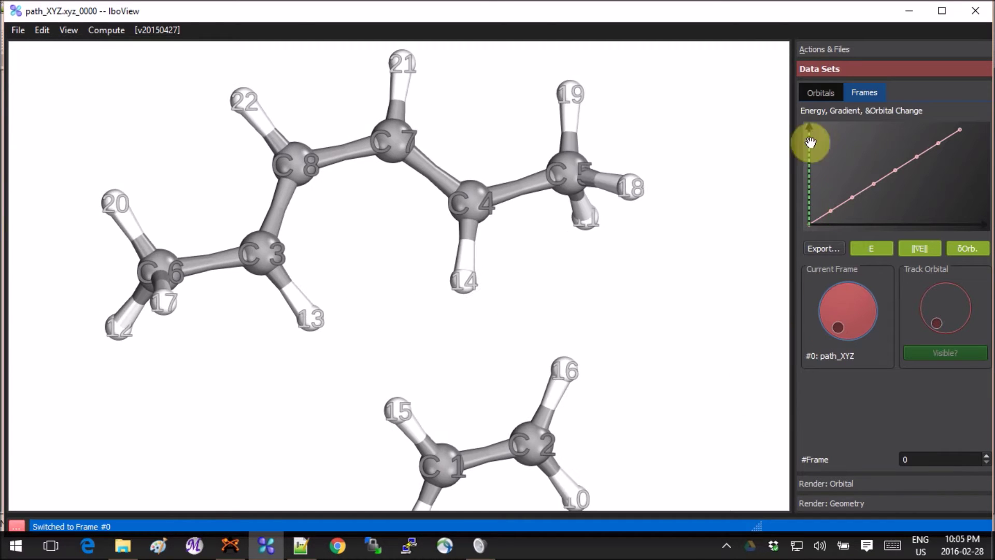
# Align the path frames with mass (IRC) weighting in Sort/Align Frames, then rotate the molecule
pyautogui.click(817, 51)
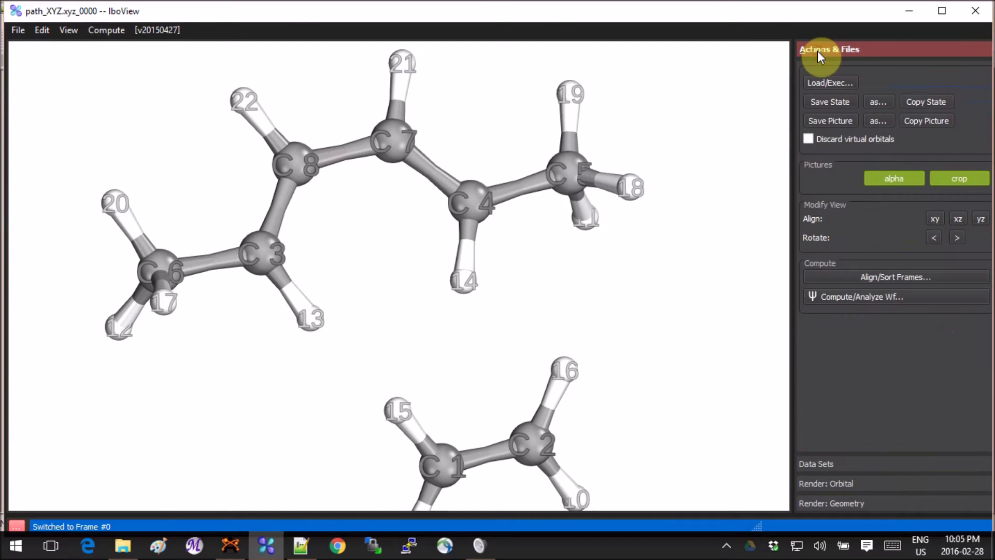
pyautogui.click(866, 276)
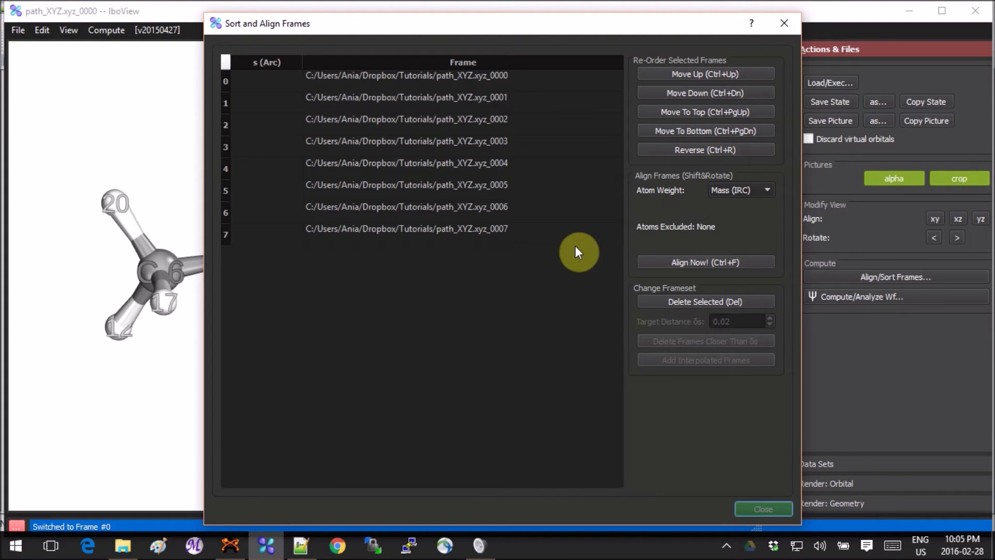
pyautogui.click(485, 308)
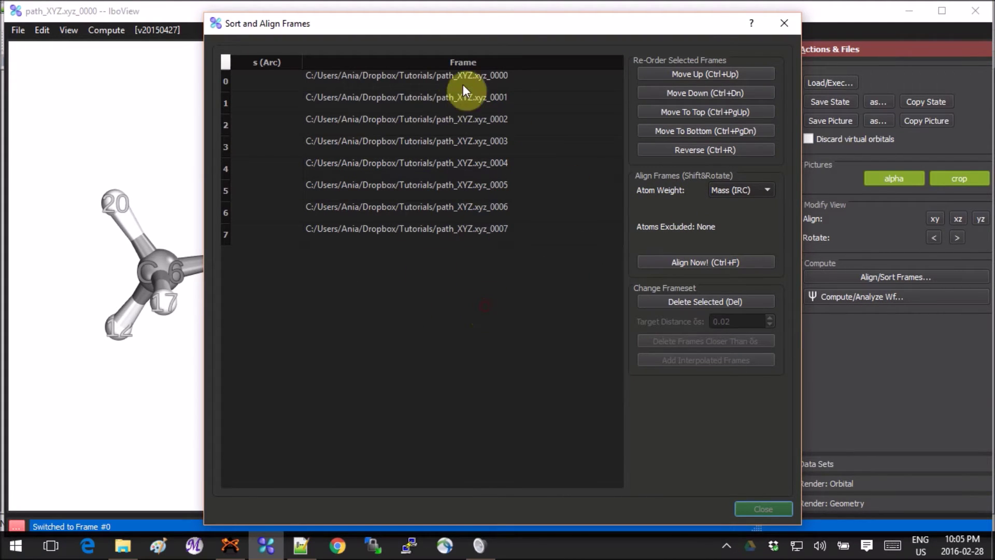
pyautogui.moveTo(481, 26); pyautogui.dragTo(541, 16)
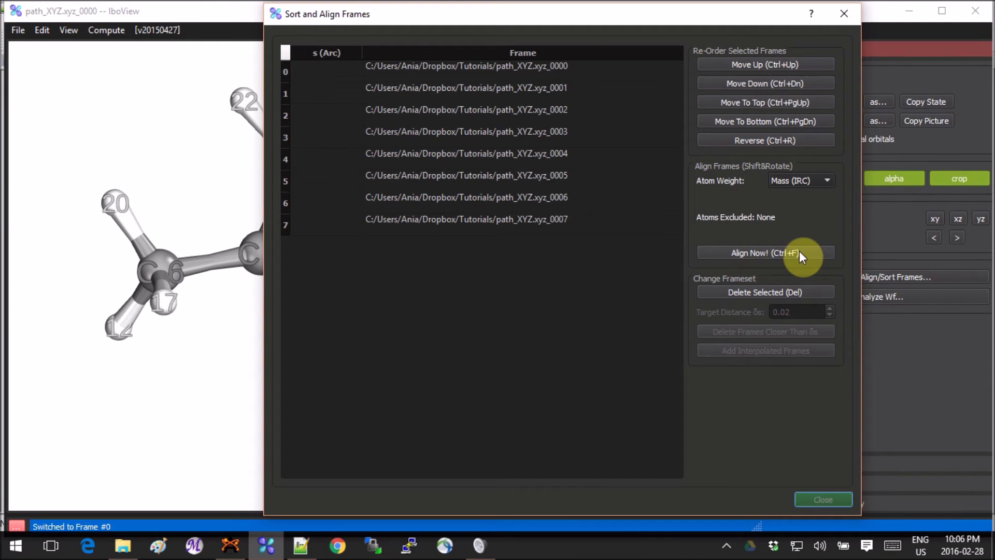
pyautogui.click(823, 499)
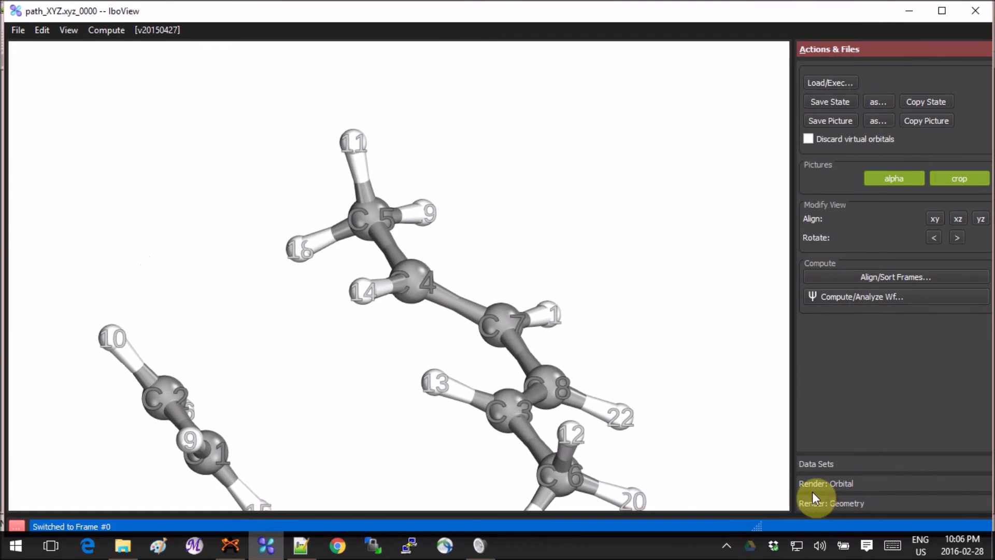
pyautogui.moveTo(577, 322); pyautogui.dragTo(616, 355)
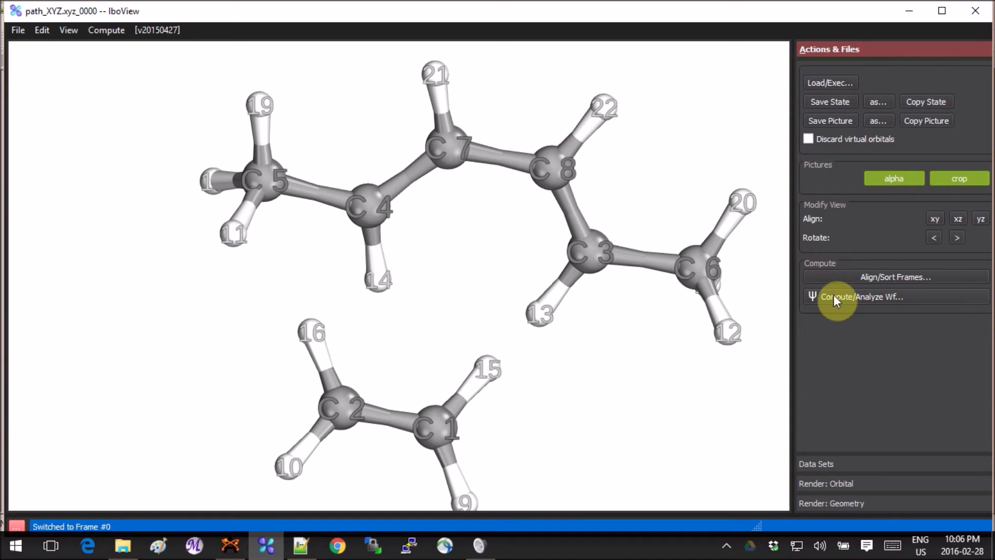
# Start a PBE/def2-TZVP Kohn-Sham calculation with IBO chemical analysis on the path frames
pyautogui.click(867, 295)
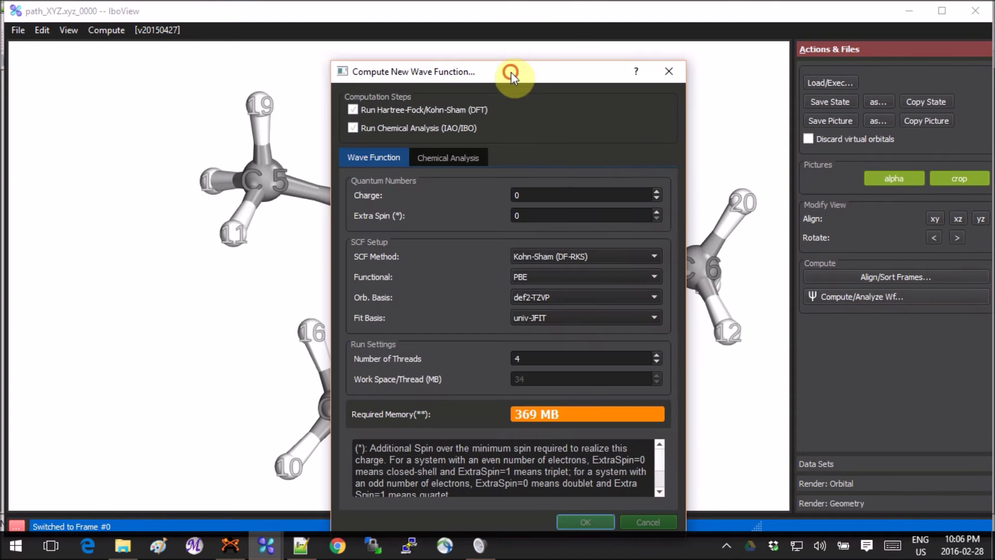
pyautogui.moveTo(511, 73); pyautogui.dragTo(207, 21)
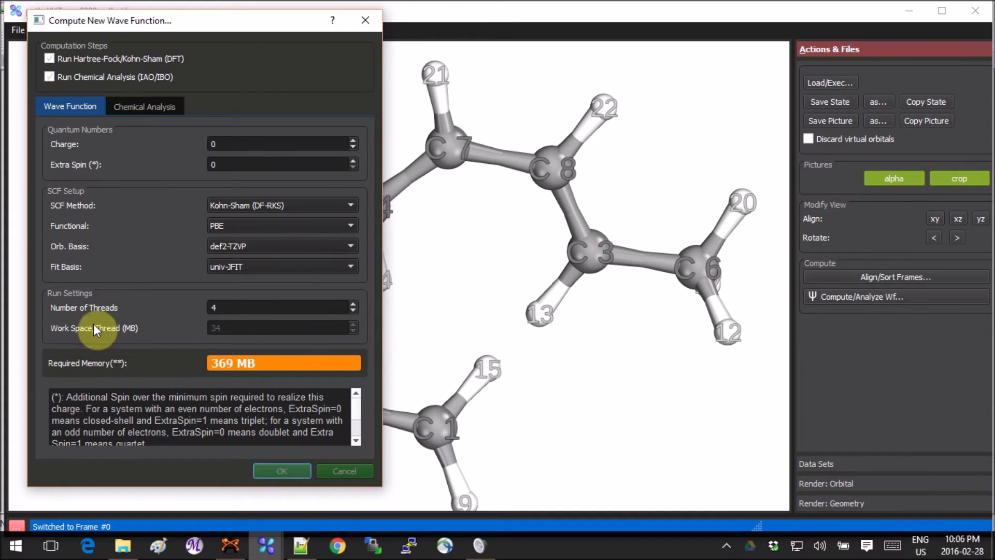
pyautogui.click(270, 469)
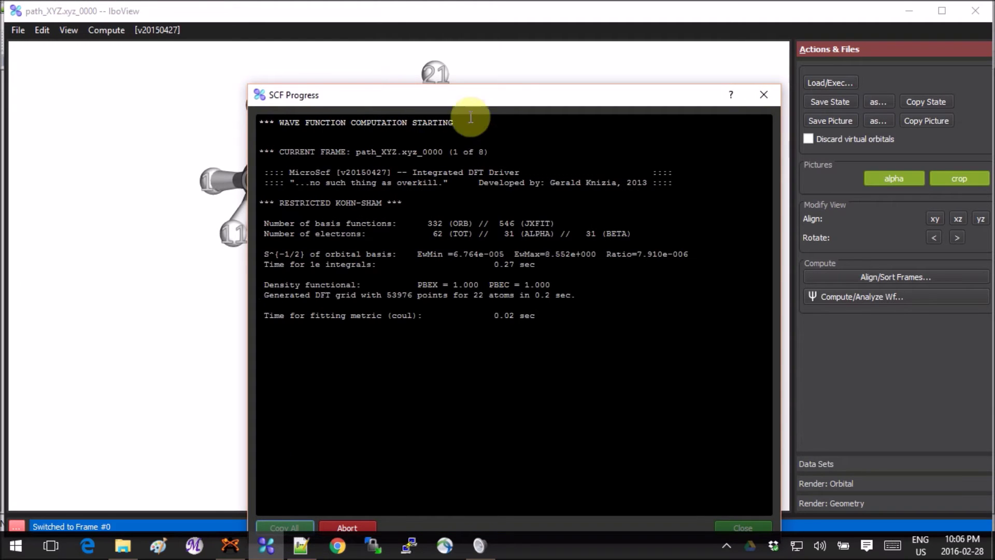
# Wait for the Kohn-Sham and IBO analysis of all 8 frames, then close the SCF Progress log
pyautogui.moveTo(518, 80); pyautogui.dragTo(277, 59)
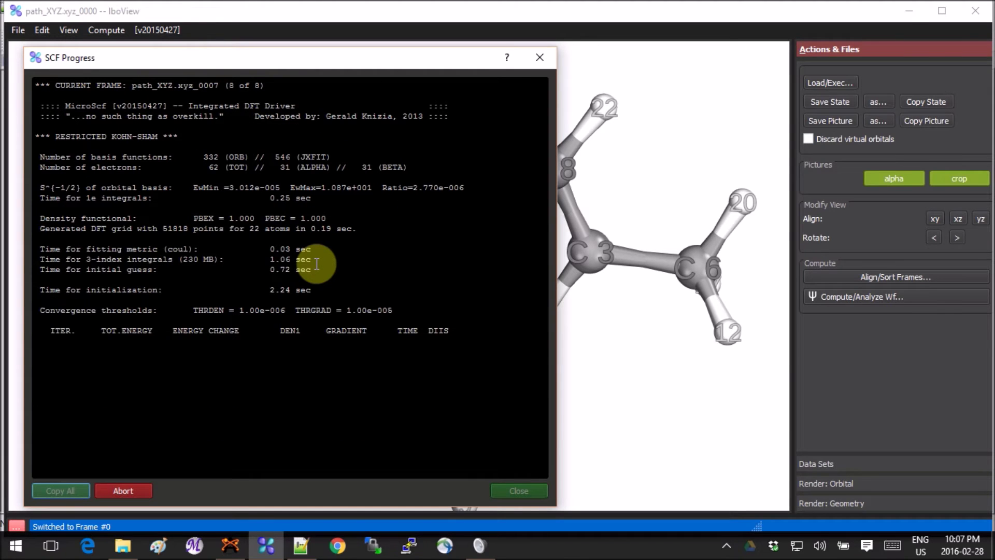
pyautogui.moveTo(360, 64); pyautogui.dragTo(365, 46)
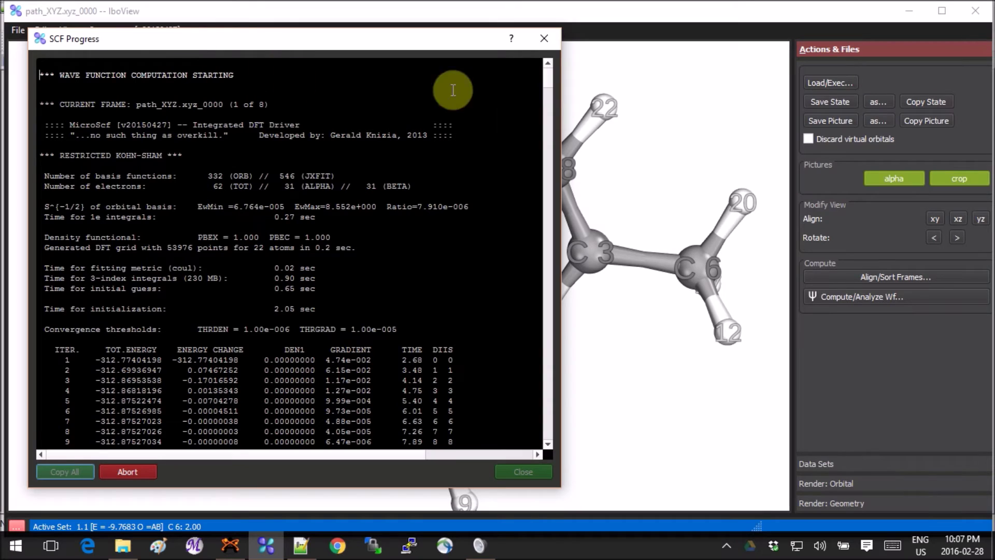
pyautogui.click(547, 101)
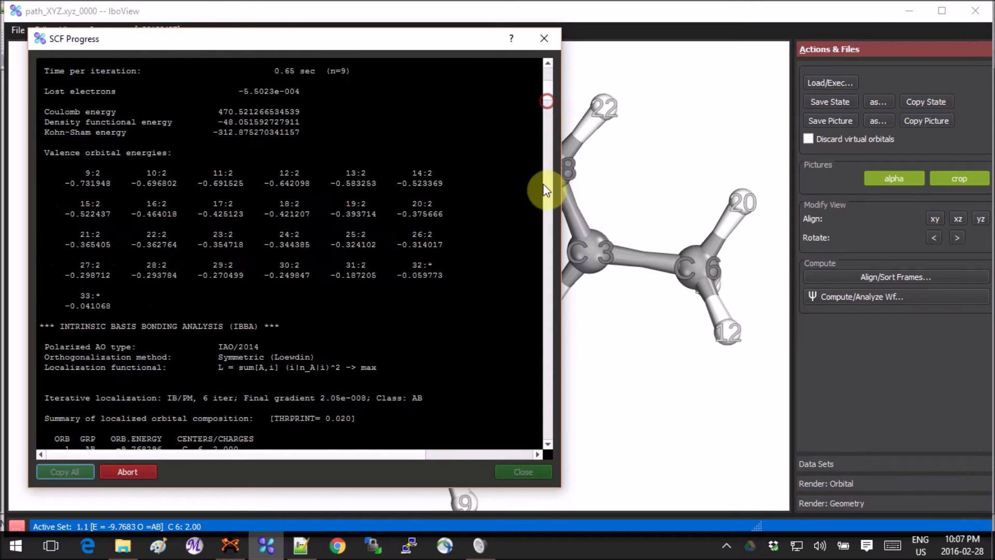
pyautogui.click(525, 472)
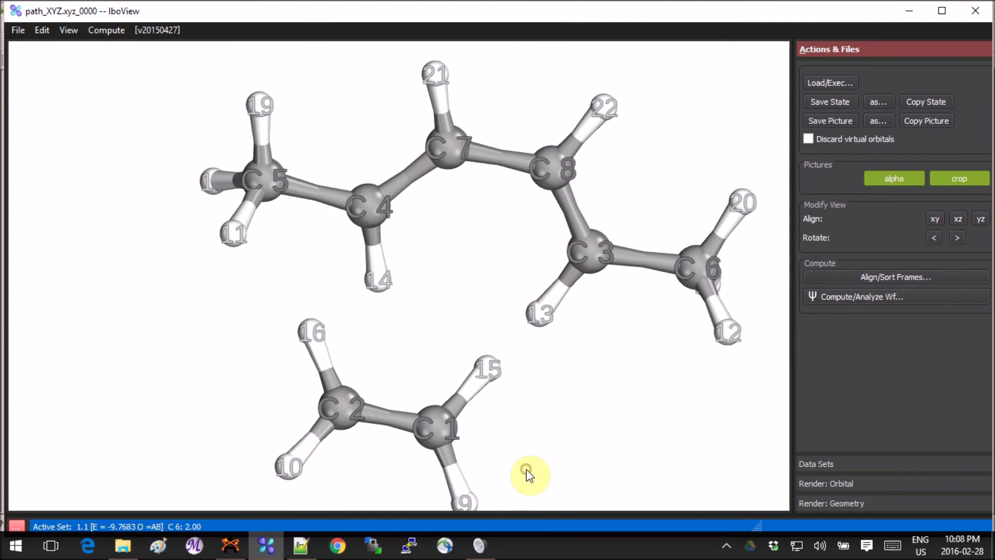
# Show the 8-frame path and its energy profile, then rotate the molecule to a clearer orientation
pyautogui.click(843, 463)
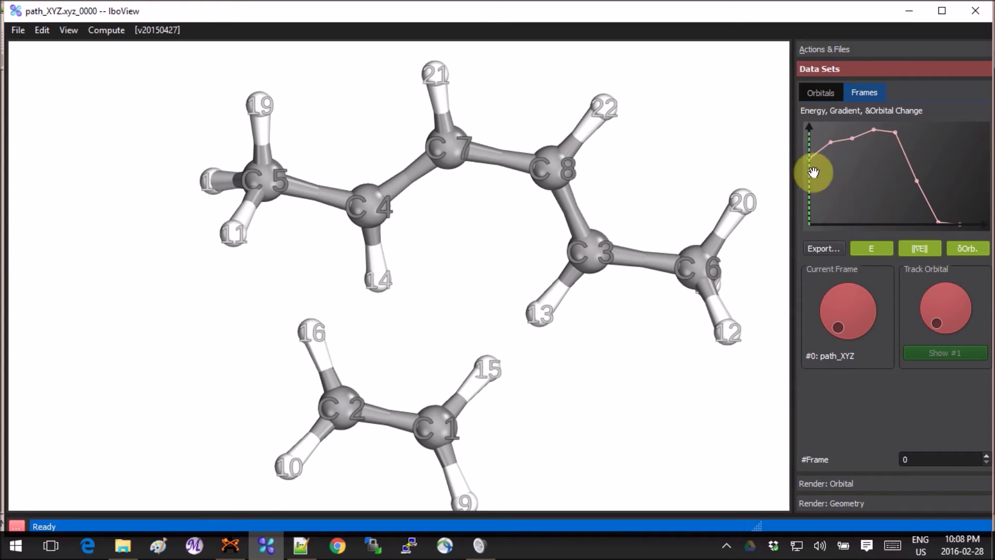
pyautogui.moveTo(610, 438); pyautogui.dragTo(468, 282)
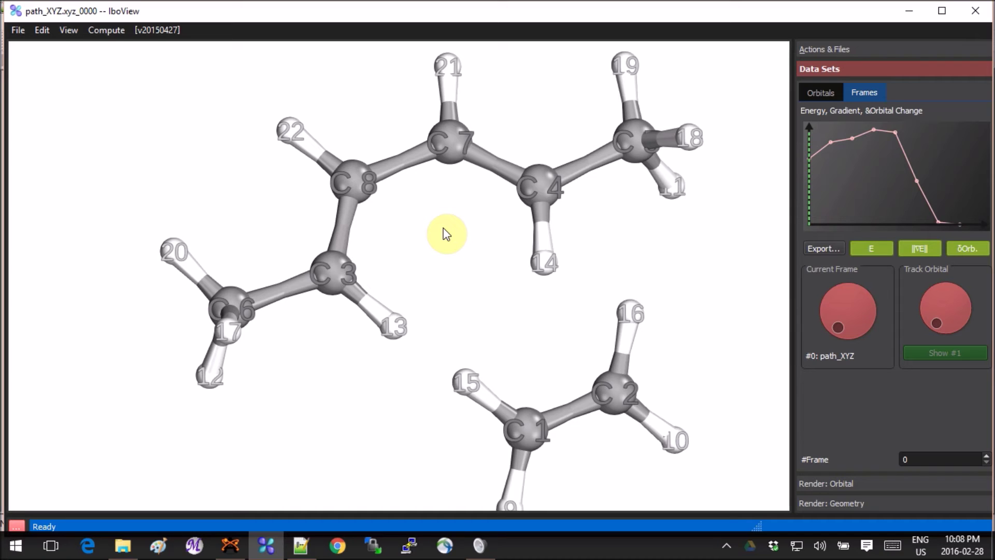
pyautogui.moveTo(446, 234); pyautogui.dragTo(475, 265)
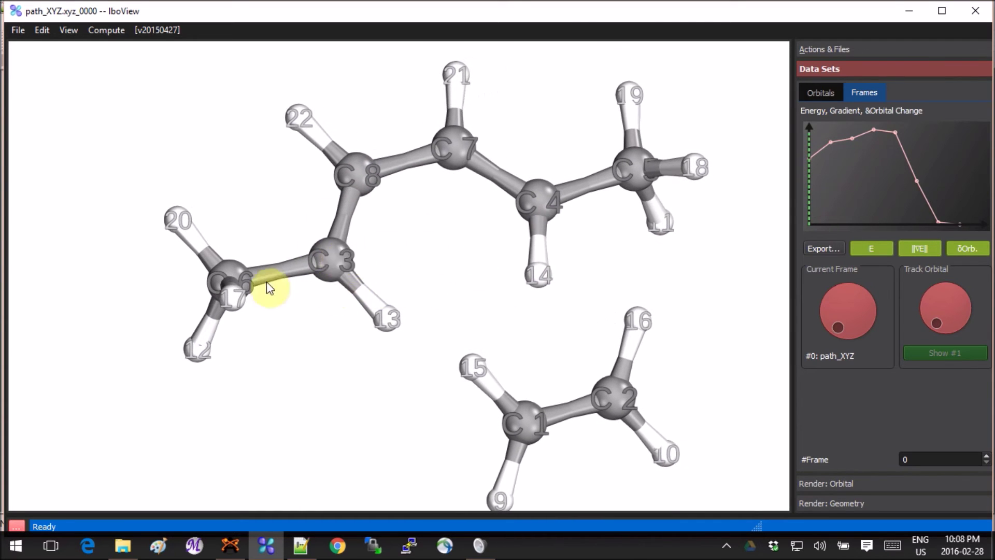
# Find Orbitals on atom C3, pick orbital 31.1 on C7–C4 from the six listed, then close
pyautogui.click(336, 256)
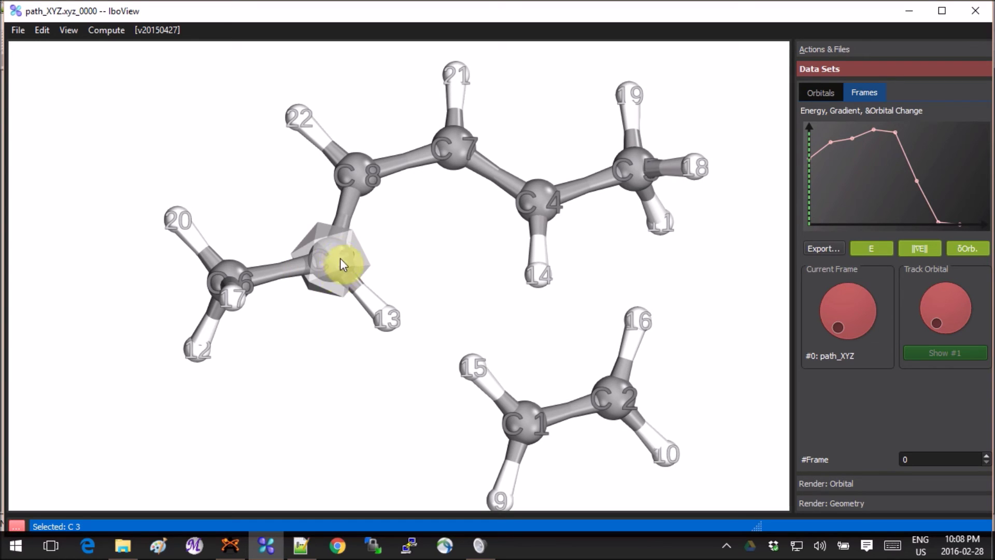
pyautogui.rightClick(334, 261)
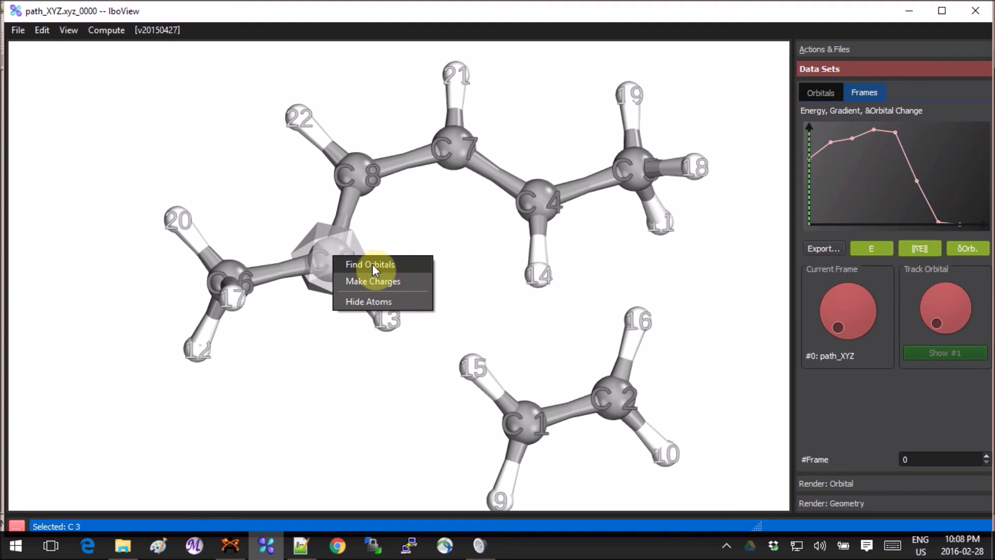
pyautogui.click(400, 262)
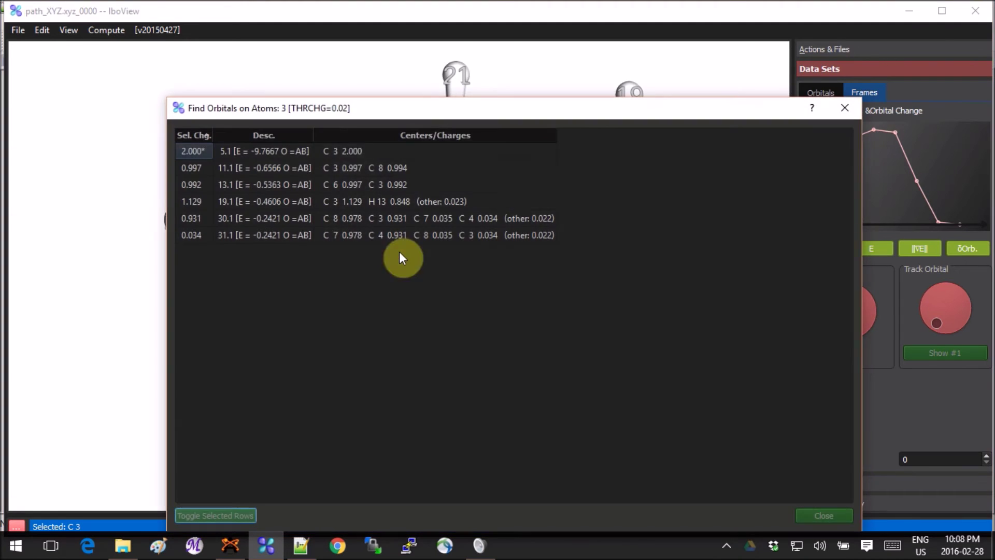
pyautogui.moveTo(350, 107); pyautogui.dragTo(286, 45)
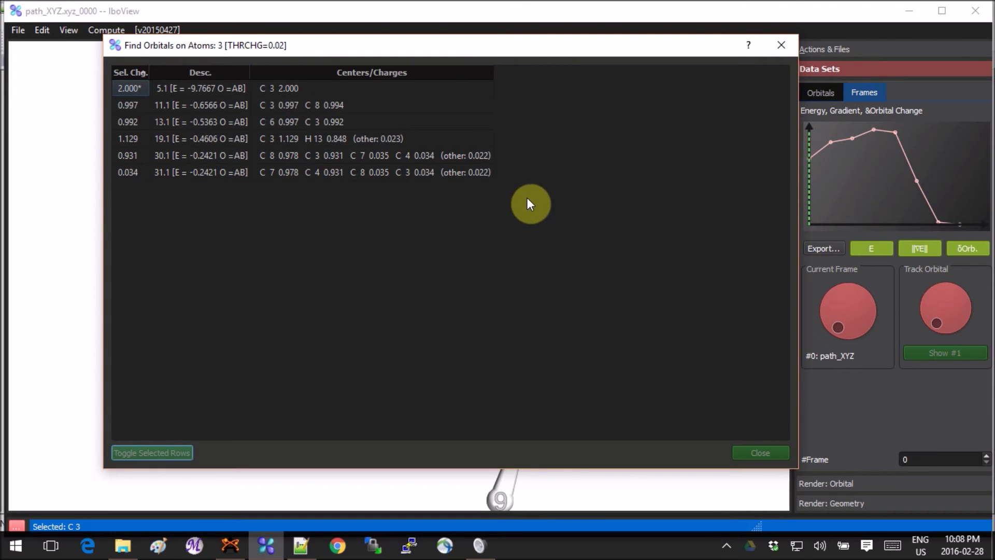
pyautogui.click(323, 173)
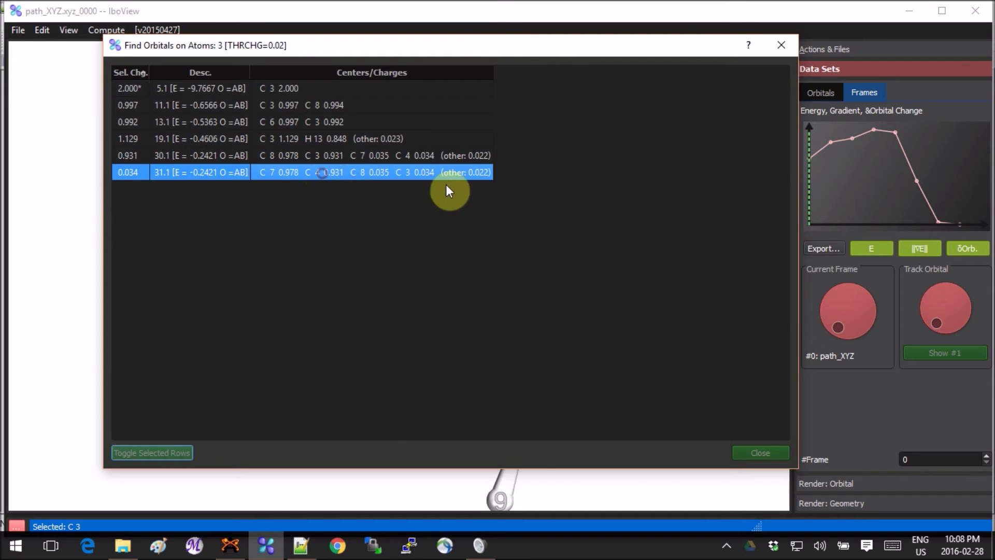
pyautogui.click(763, 450)
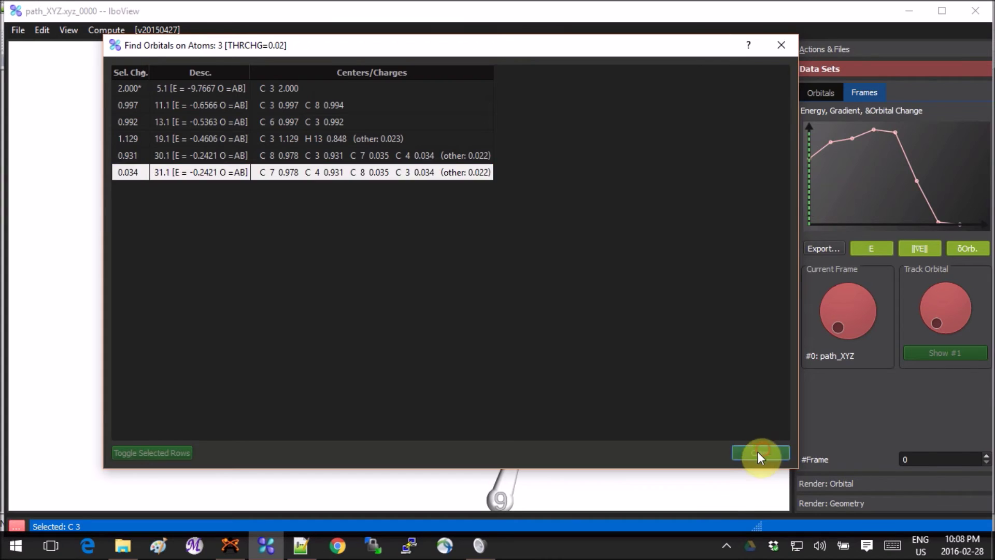
pyautogui.click(657, 299)
# Dial the tracked orbital up to #29 and show it over the C1–C2 ethylene bond
pyautogui.click(939, 322)
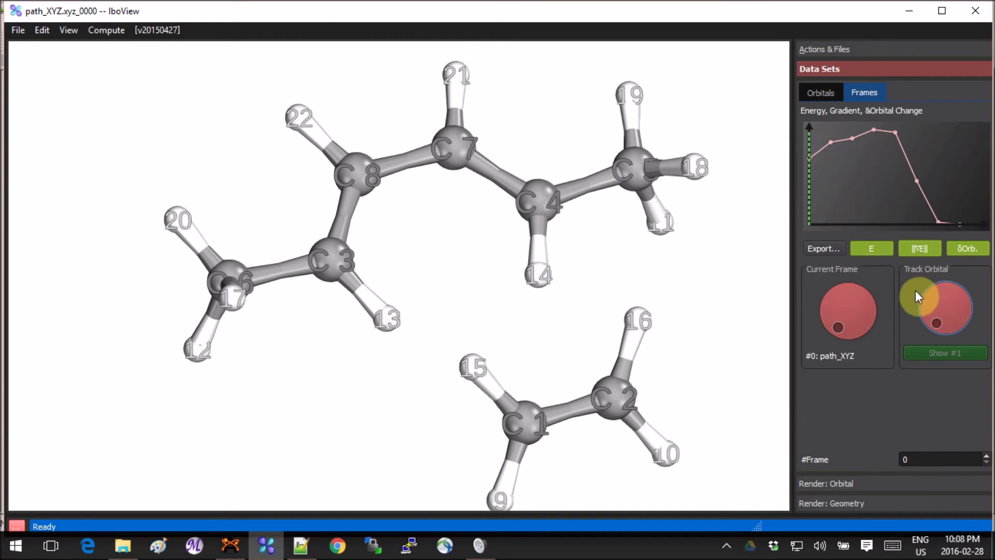
pyautogui.moveTo(935, 325); pyautogui.dragTo(922, 299)
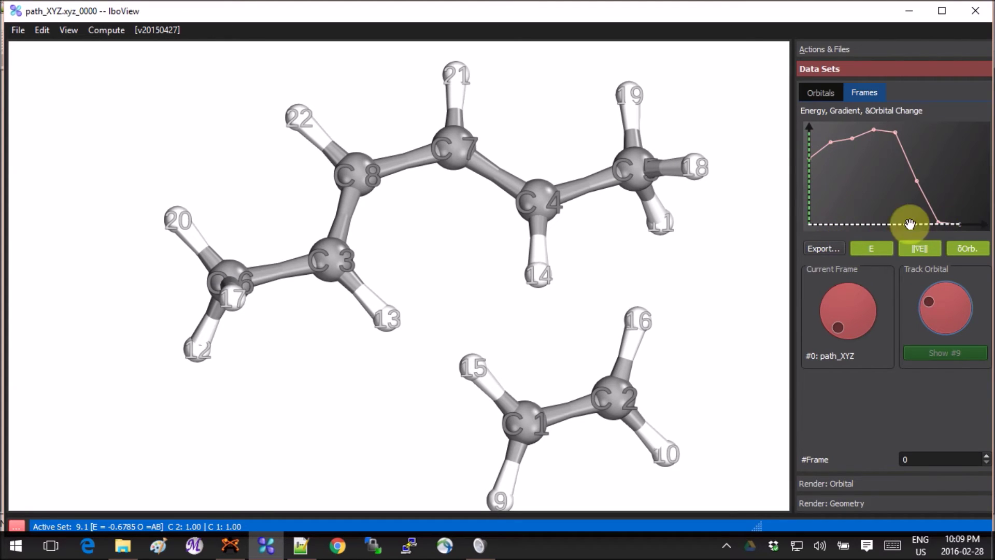
pyautogui.moveTo(928, 300); pyautogui.dragTo(965, 321)
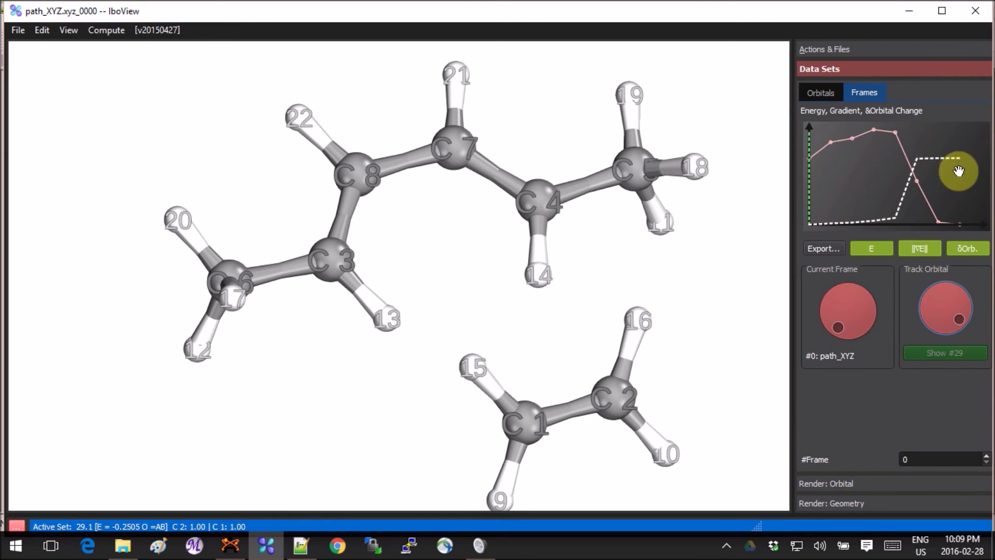
pyautogui.click(938, 354)
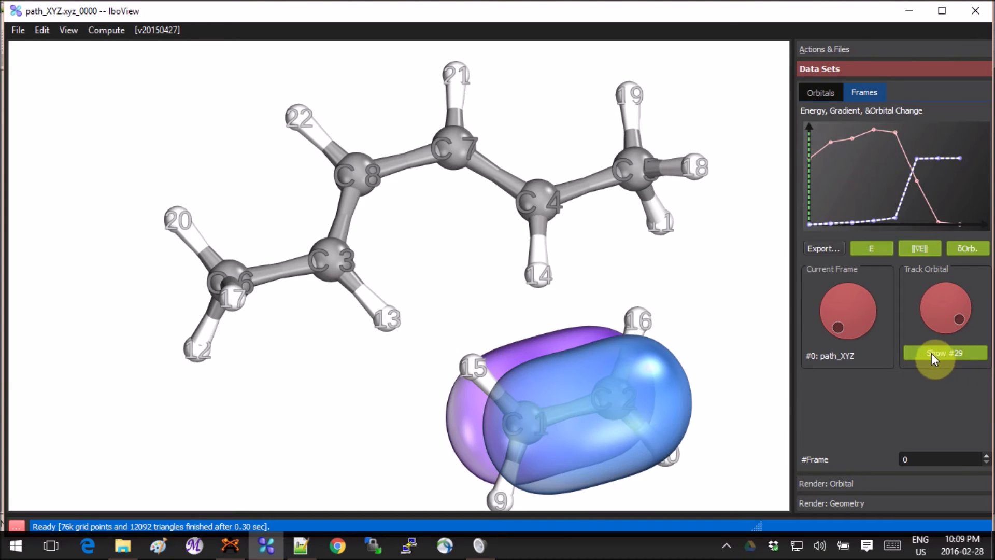
# Rotate to view orbital #29, then track and show orbital #30 on the C8–C3 bond
pyautogui.moveTo(651, 386); pyautogui.dragTo(288, 229)
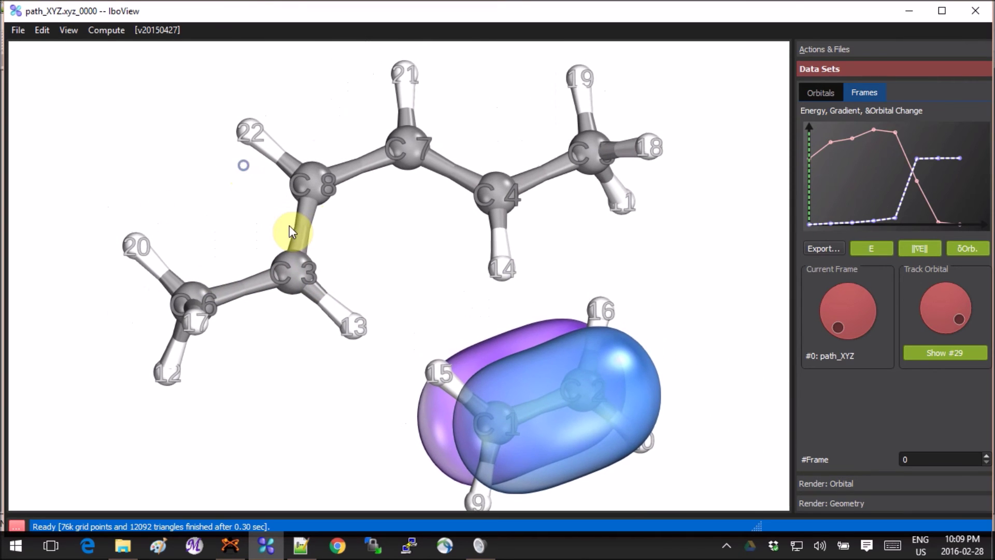
pyautogui.click(693, 331)
pyautogui.click(946, 296)
pyautogui.moveTo(963, 321); pyautogui.dragTo(954, 323)
pyautogui.click(963, 352)
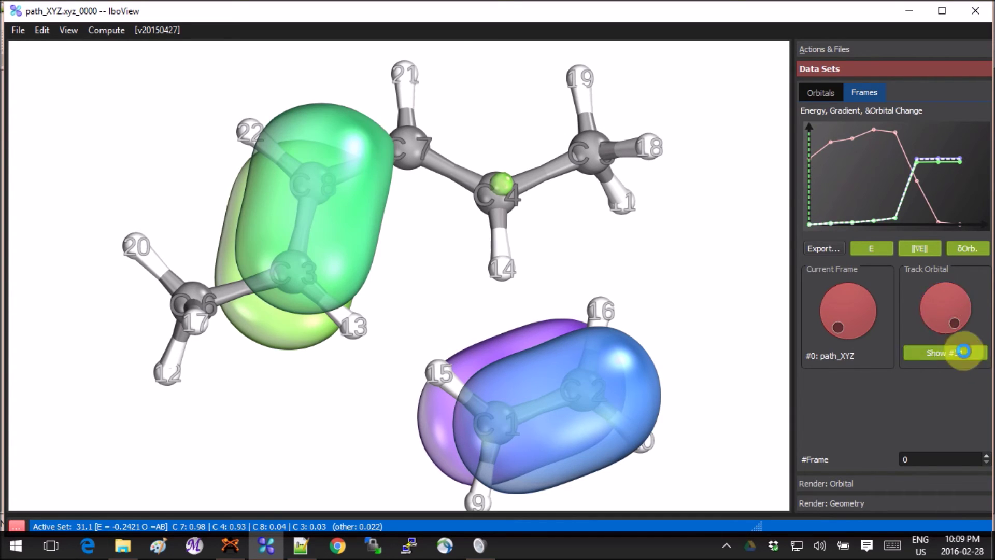
# Show tracked orbital #31 on the C7–C4 bond and rotate to see all three orbitals
pyautogui.click(965, 353)
pyautogui.moveTo(444, 256); pyautogui.dragTo(428, 120)
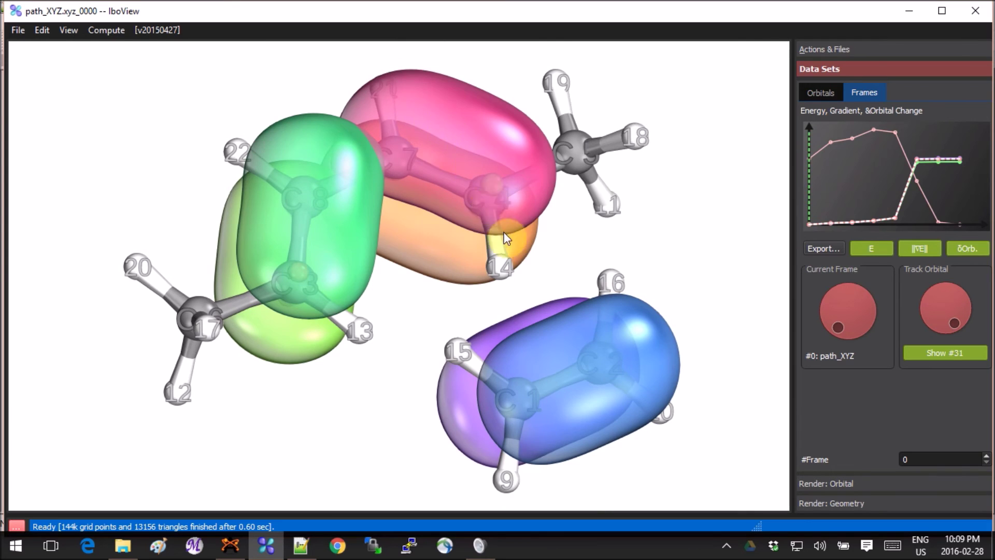
pyautogui.moveTo(504, 231); pyautogui.dragTo(698, 234)
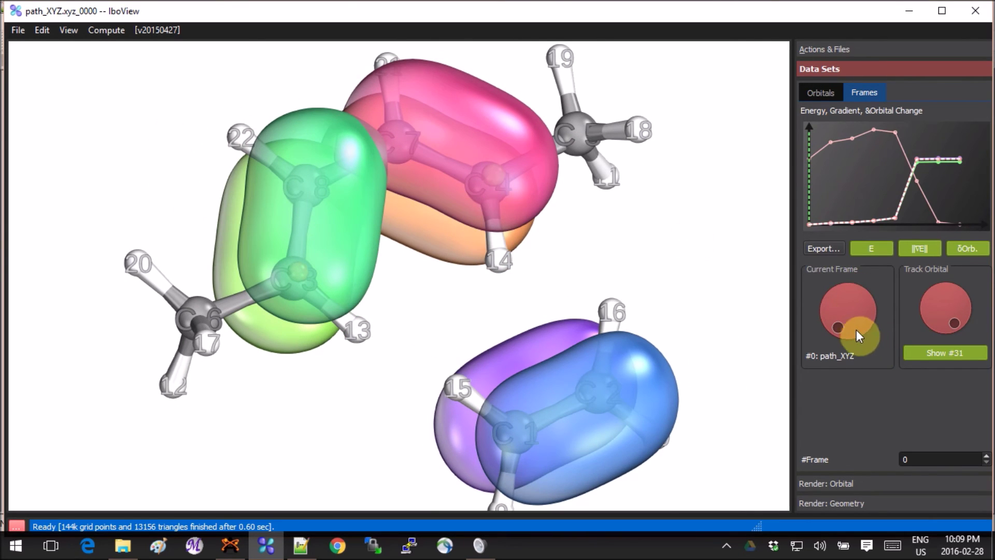
# Advance the path through frames 1, 2 and 3 to frame 4, then rotate to inspect the orbitals
pyautogui.moveTo(838, 324); pyautogui.dragTo(830, 316)
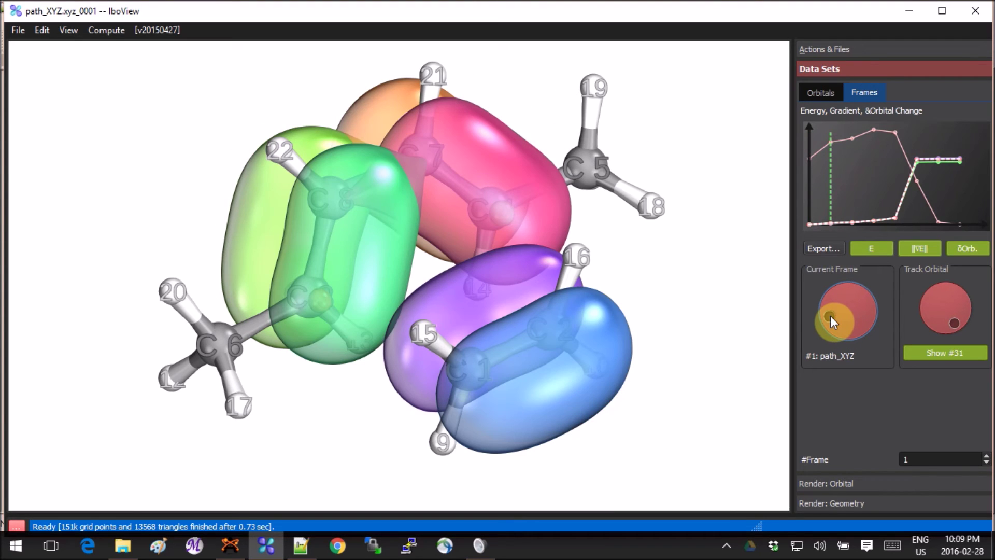
pyautogui.moveTo(830, 316); pyautogui.dragTo(832, 305)
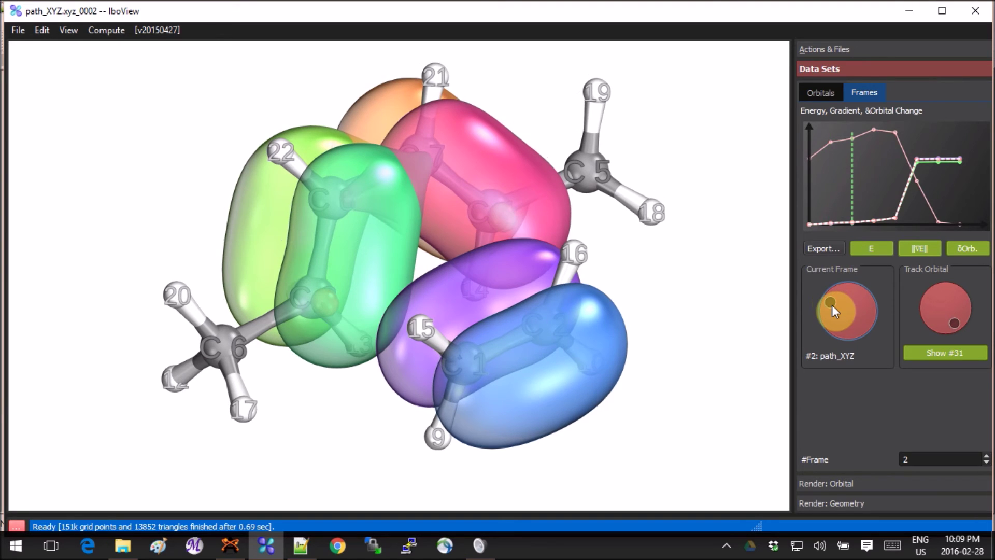
pyautogui.moveTo(837, 300); pyautogui.dragTo(840, 292)
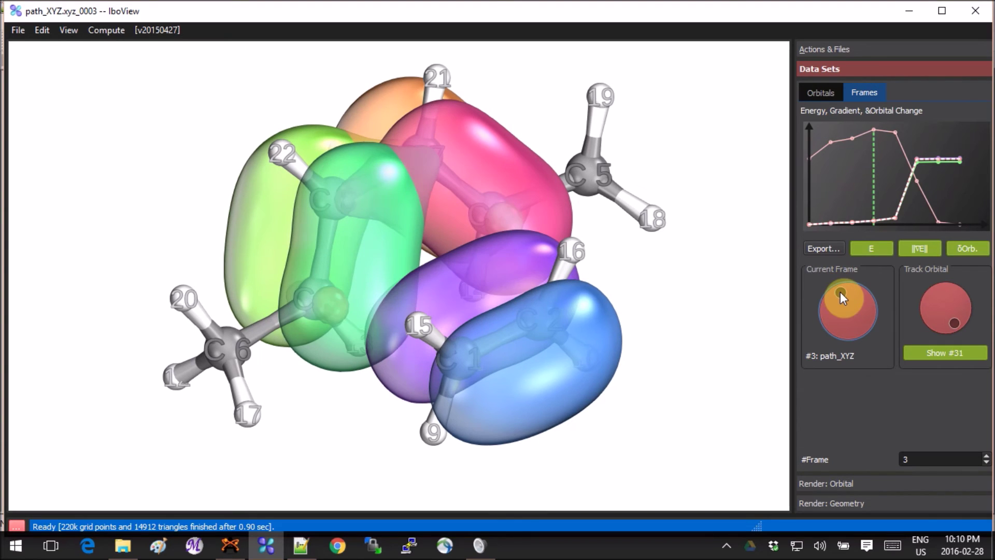
pyautogui.moveTo(848, 287); pyautogui.dragTo(849, 285)
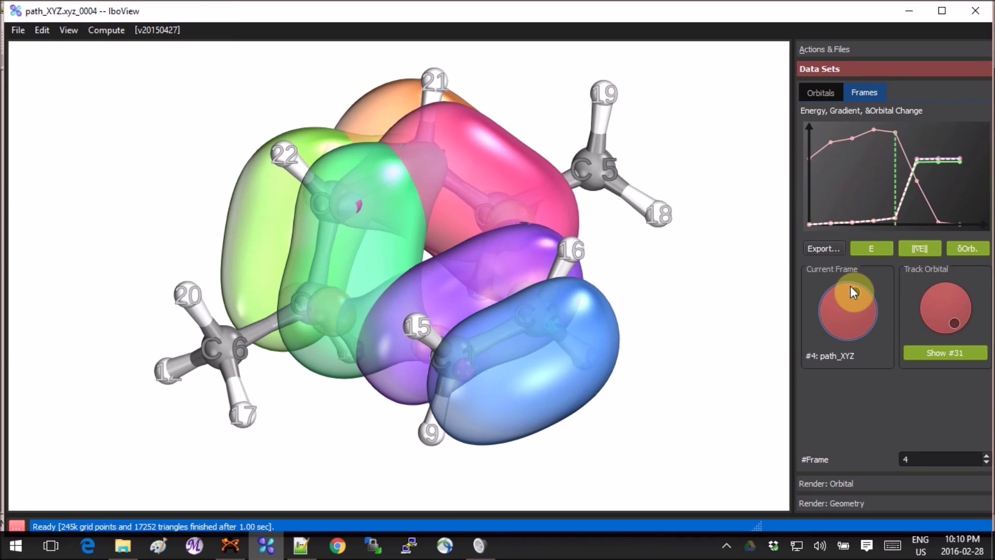
pyautogui.moveTo(302, 241)
pyautogui.mouseDown()
pyautogui.moveTo(595, 329)
pyautogui.moveTo(266, 249)
pyautogui.moveTo(160, 236)
pyautogui.moveTo(182, 262)
pyautogui.moveTo(526, 395)
pyautogui.moveTo(695, 322)
pyautogui.moveTo(631, 422)
pyautogui.moveTo(390, 369)
pyautogui.moveTo(441, 399)
pyautogui.mouseUp()
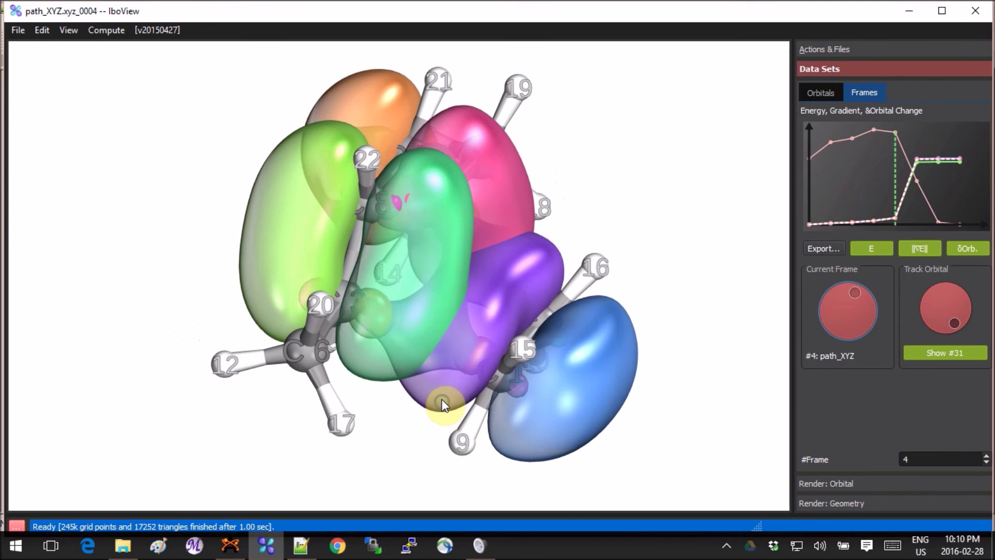
# Zoom and rotate the frame-4 transition state to look into the forming ring, then advance to frame 5
pyautogui.scroll(4, 442, 399)
pyautogui.scroll(1, 440, 403)
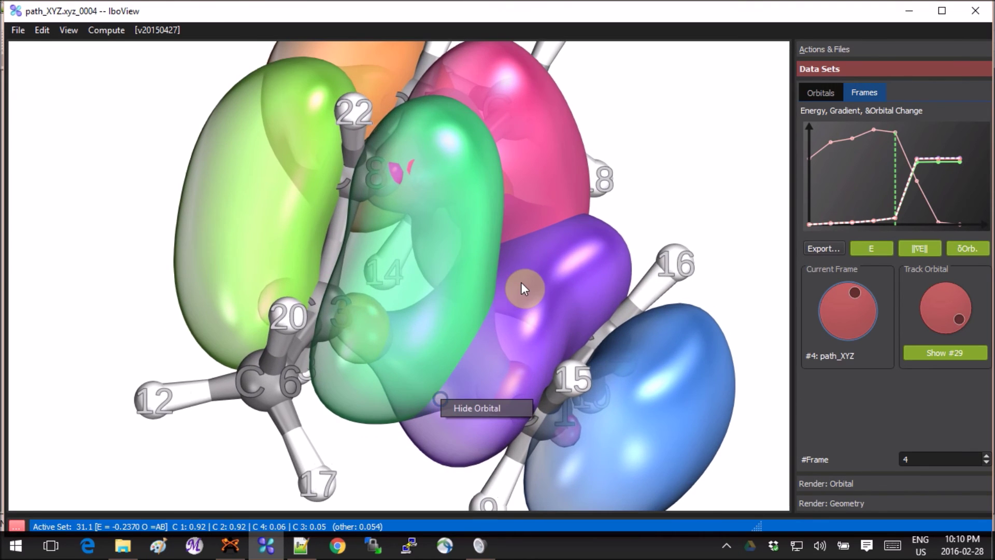
pyautogui.moveTo(521, 282)
pyautogui.mouseDown()
pyautogui.moveTo(362, 211)
pyautogui.moveTo(386, 322)
pyautogui.moveTo(270, 236)
pyautogui.moveTo(448, 123)
pyautogui.moveTo(384, 171)
pyautogui.moveTo(413, 270)
pyautogui.moveTo(422, 378)
pyautogui.moveTo(310, 312)
pyautogui.mouseUp()
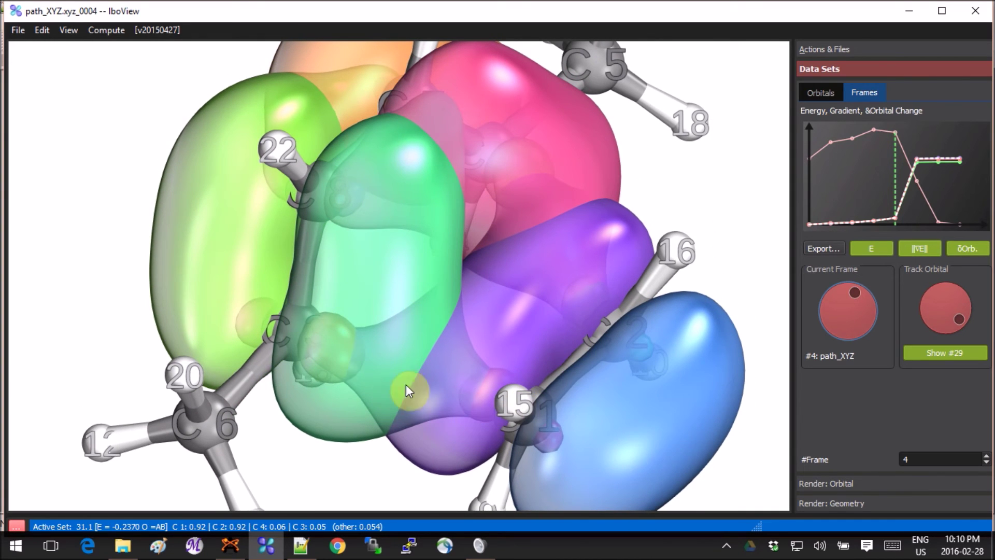
pyautogui.moveTo(317, 349)
pyautogui.mouseDown()
pyautogui.moveTo(506, 350)
pyautogui.moveTo(356, 374)
pyautogui.moveTo(591, 93)
pyautogui.moveTo(595, 192)
pyautogui.mouseUp()
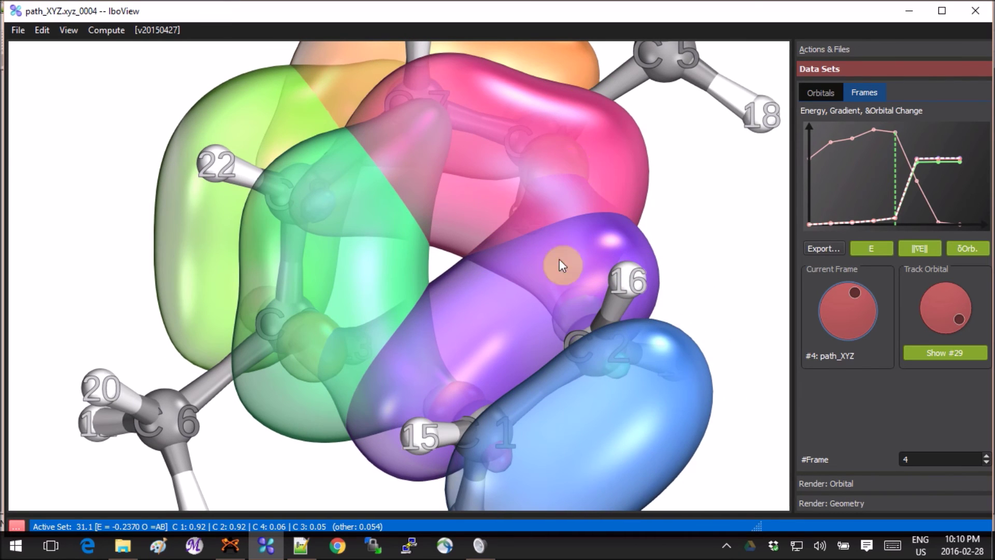
pyautogui.moveTo(559, 265); pyautogui.dragTo(466, 240)
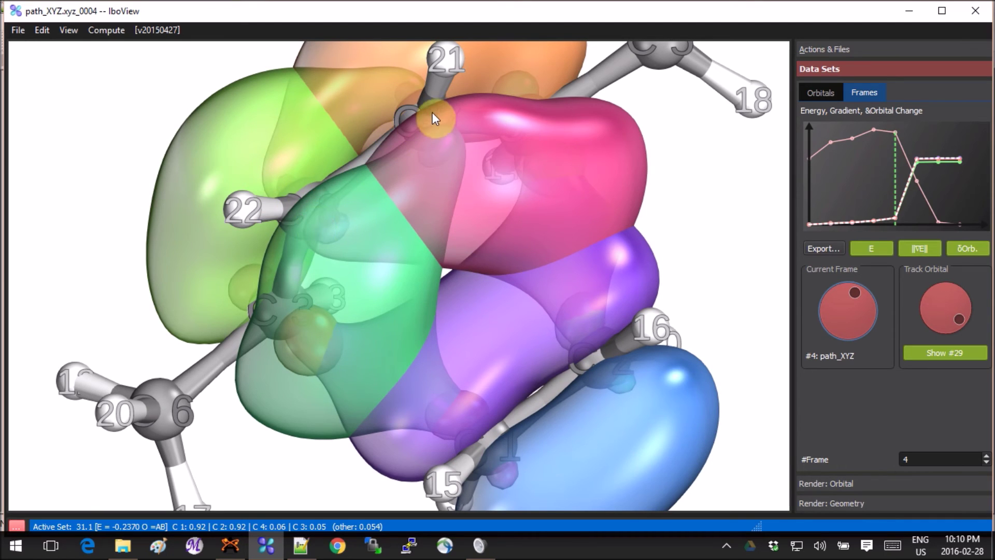
pyautogui.moveTo(375, 145)
pyautogui.mouseDown()
pyautogui.moveTo(378, 77)
pyautogui.moveTo(564, 346)
pyautogui.moveTo(552, 288)
pyautogui.mouseUp()
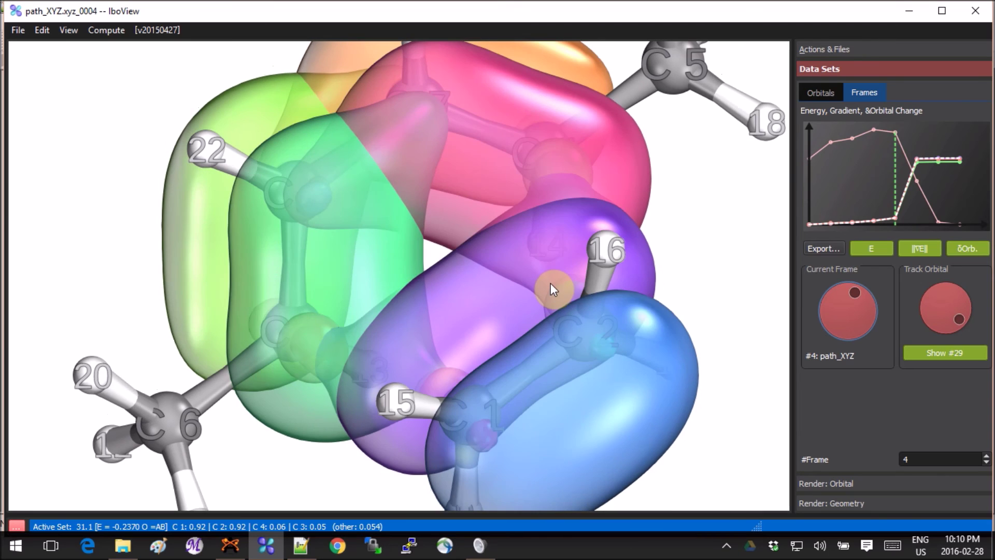
pyautogui.click(656, 232)
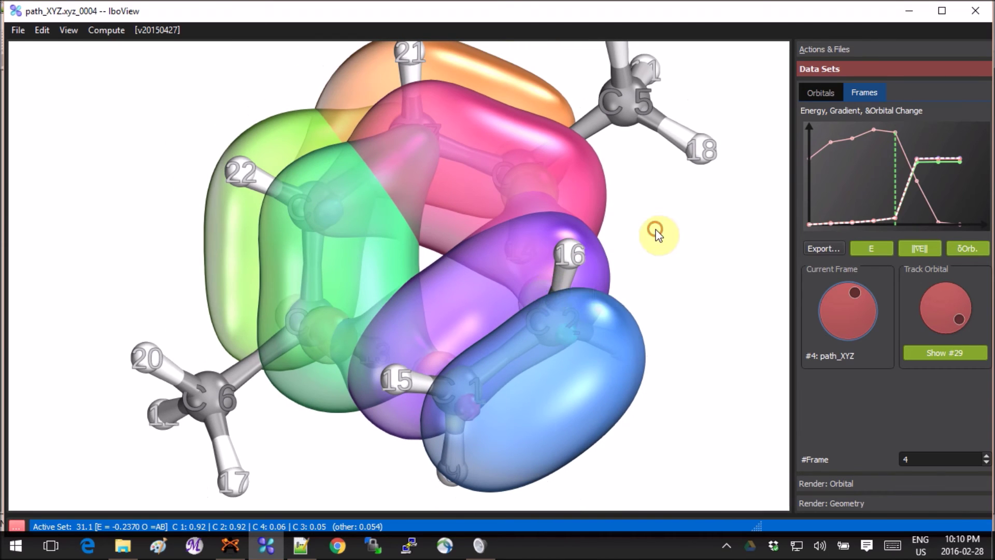
pyautogui.click(866, 297)
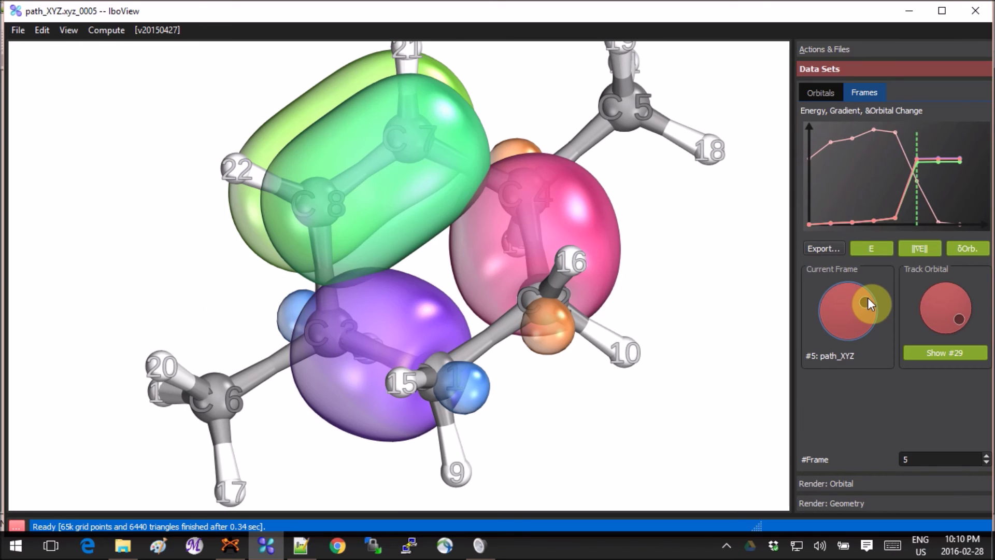
# Advance to product-side frame 7, rocking the view to inspect orbitals, then step back toward the transition state
pyautogui.moveTo(602, 267); pyautogui.dragTo(541, 296)
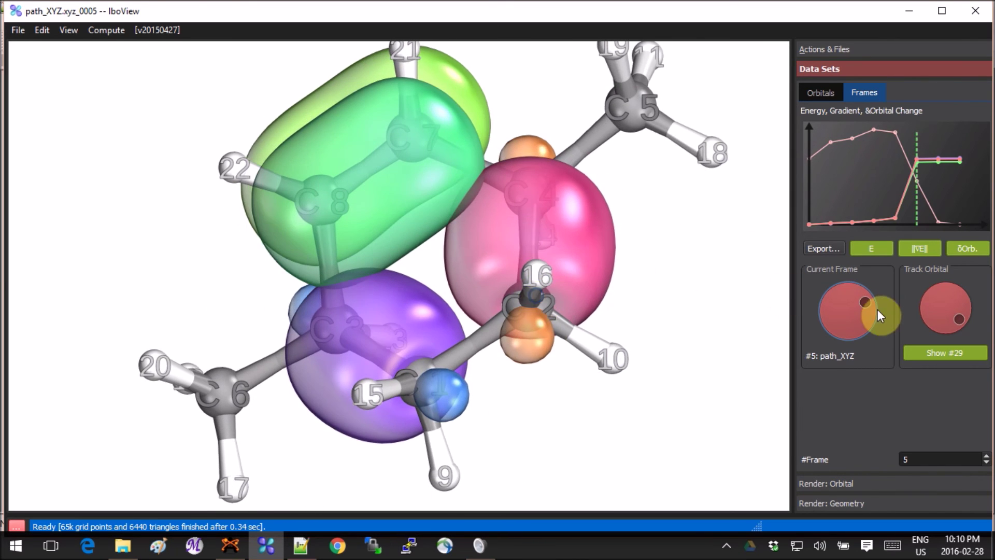
pyautogui.moveTo(876, 308); pyautogui.dragTo(869, 345)
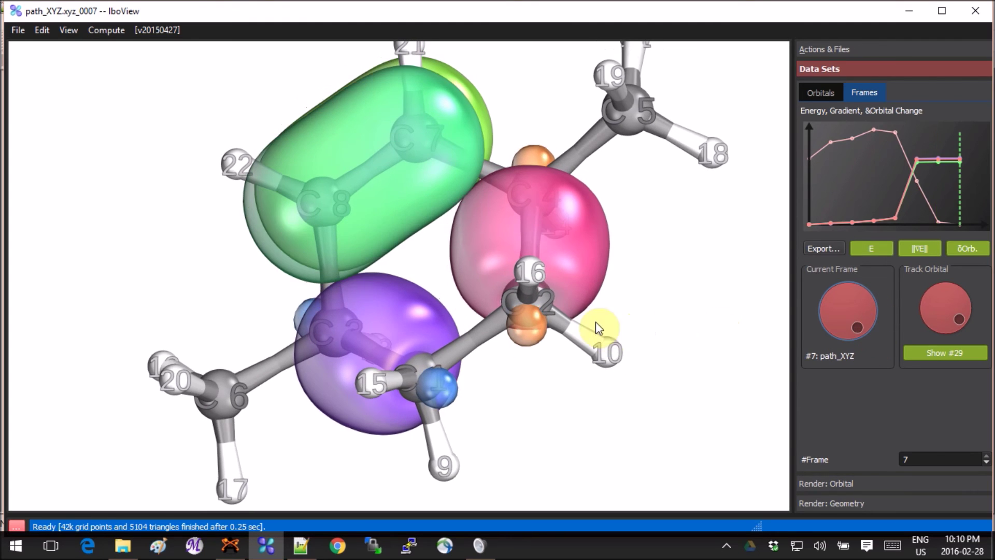
pyautogui.moveTo(667, 261); pyautogui.dragTo(713, 285)
pyautogui.moveTo(284, 250); pyautogui.dragTo(278, 231)
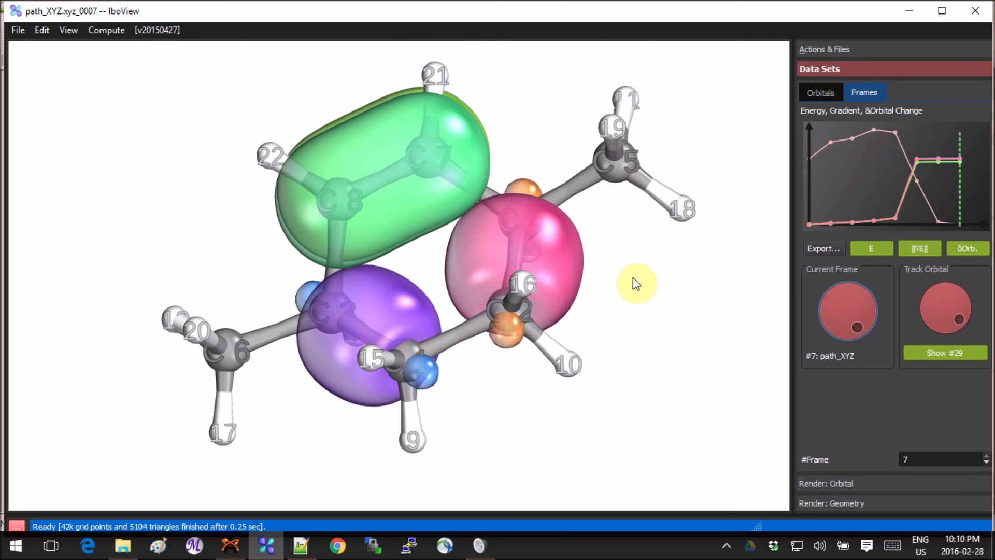
pyautogui.moveTo(632, 278); pyautogui.dragTo(659, 329)
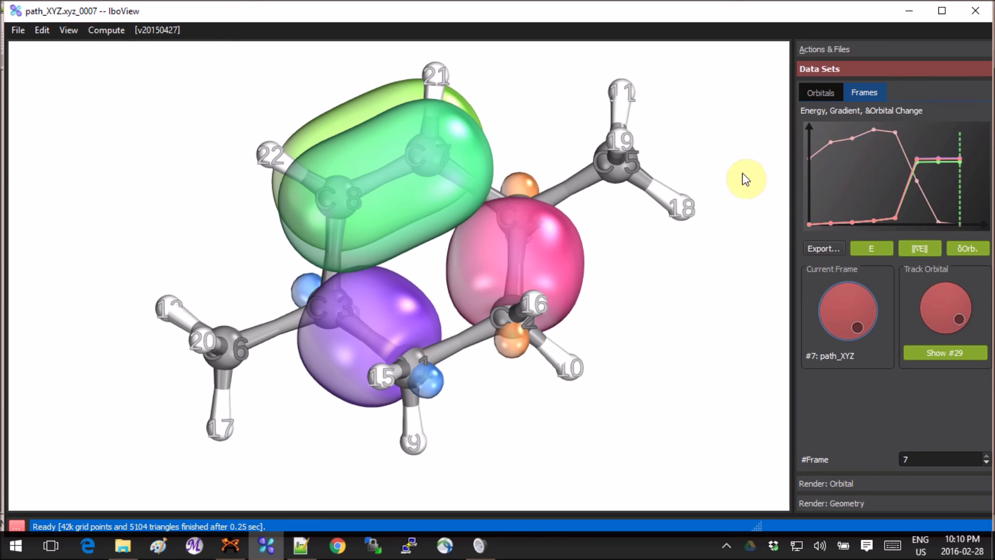
pyautogui.moveTo(730, 236); pyautogui.dragTo(701, 167)
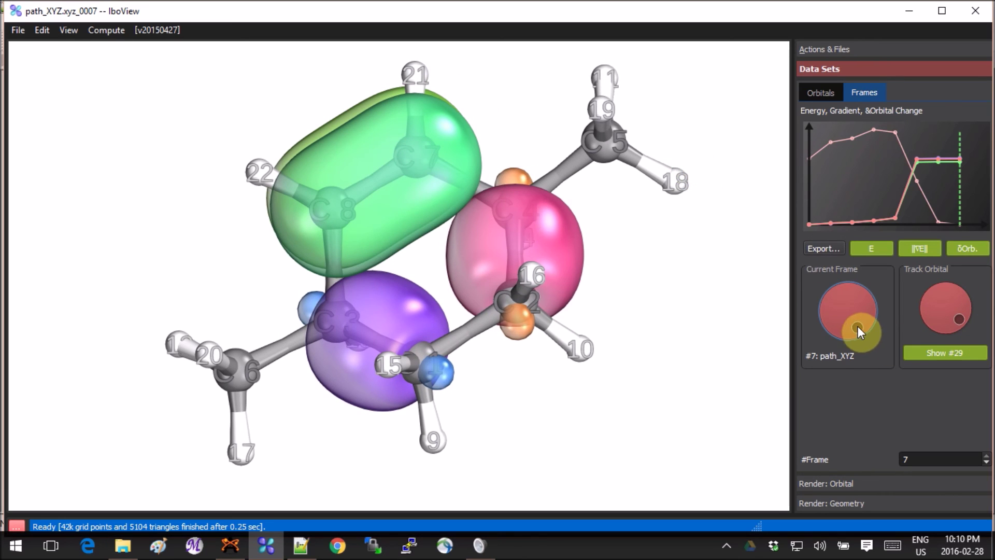
pyautogui.moveTo(858, 326)
pyautogui.mouseDown()
pyautogui.moveTo(875, 305)
pyautogui.moveTo(863, 283)
pyautogui.moveTo(879, 294)
pyautogui.moveTo(871, 275)
pyautogui.mouseUp()
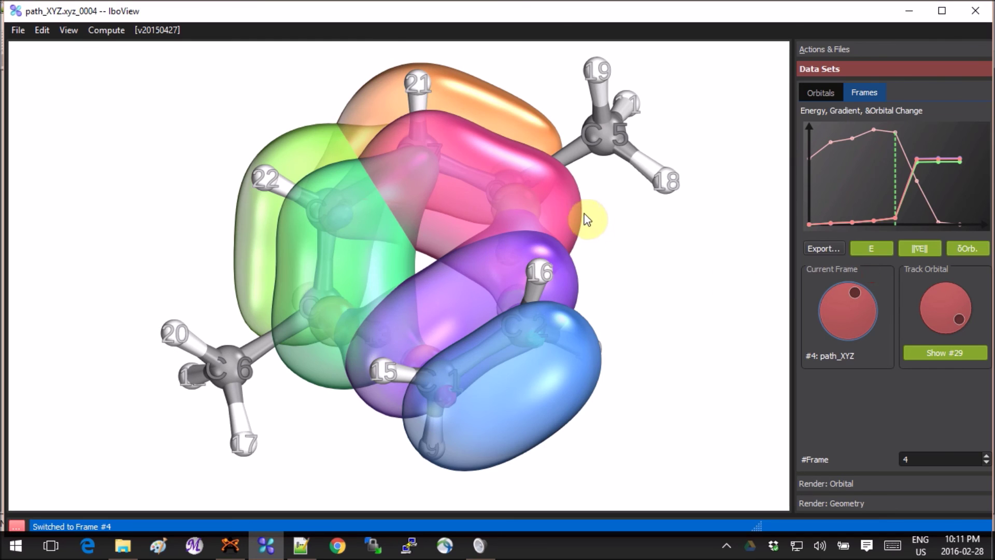
# Re-orient the frame-4 molecule and open the Render: Orbital iso-surface settings
pyautogui.moveTo(585, 218); pyautogui.dragTo(726, 280)
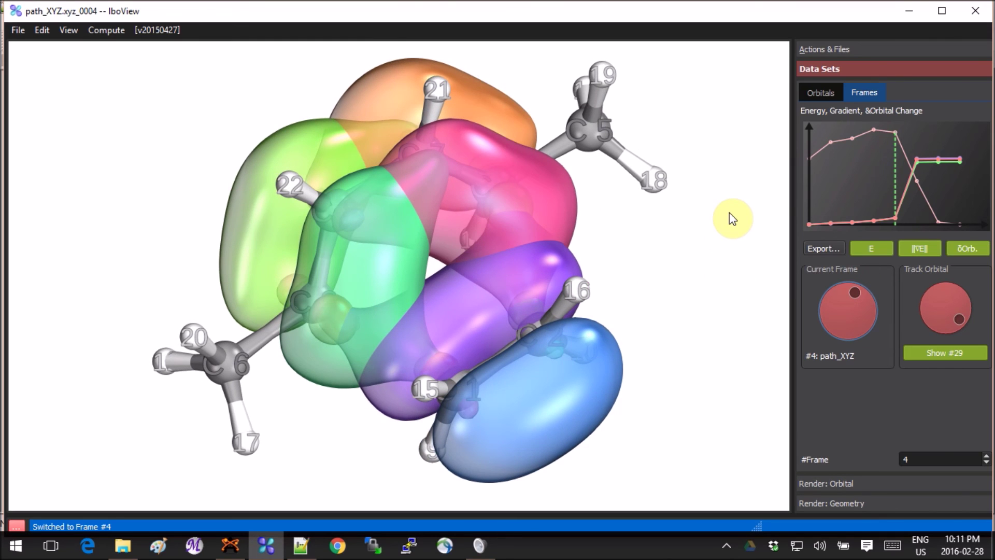
pyautogui.moveTo(729, 213); pyautogui.dragTo(680, 197)
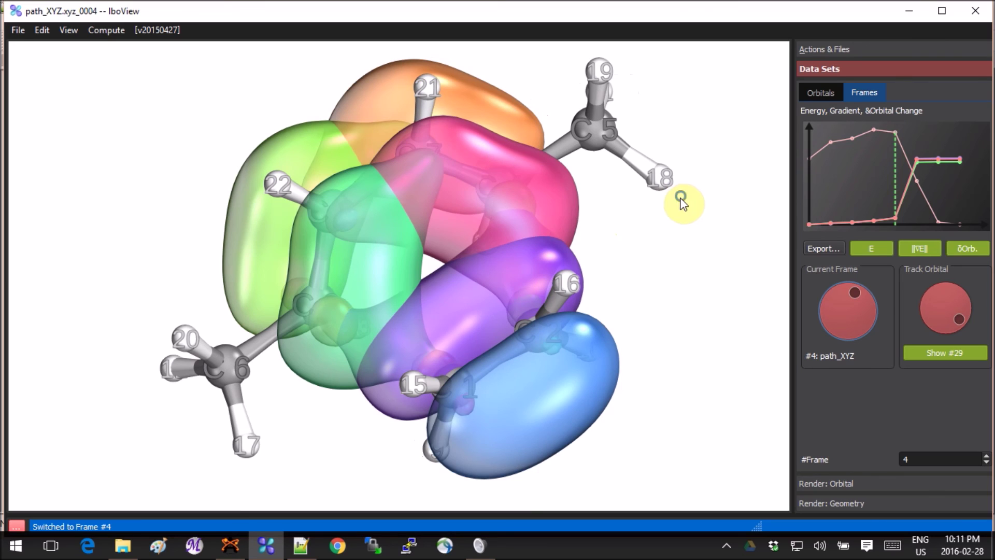
pyautogui.click(863, 487)
pyautogui.click(855, 112)
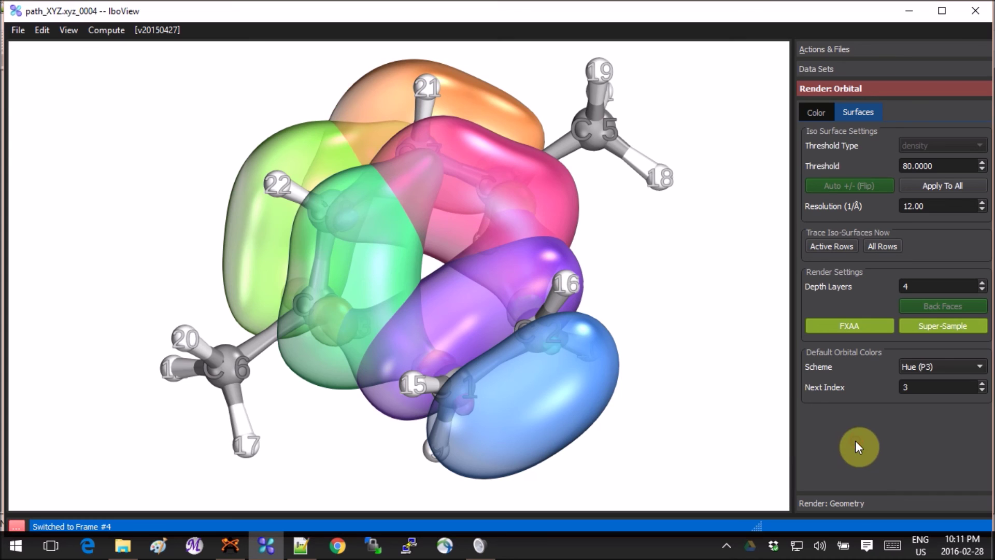
# Expand Render: Geometry and Actions & Files, then slightly re-orient the molecule
pyautogui.click(859, 503)
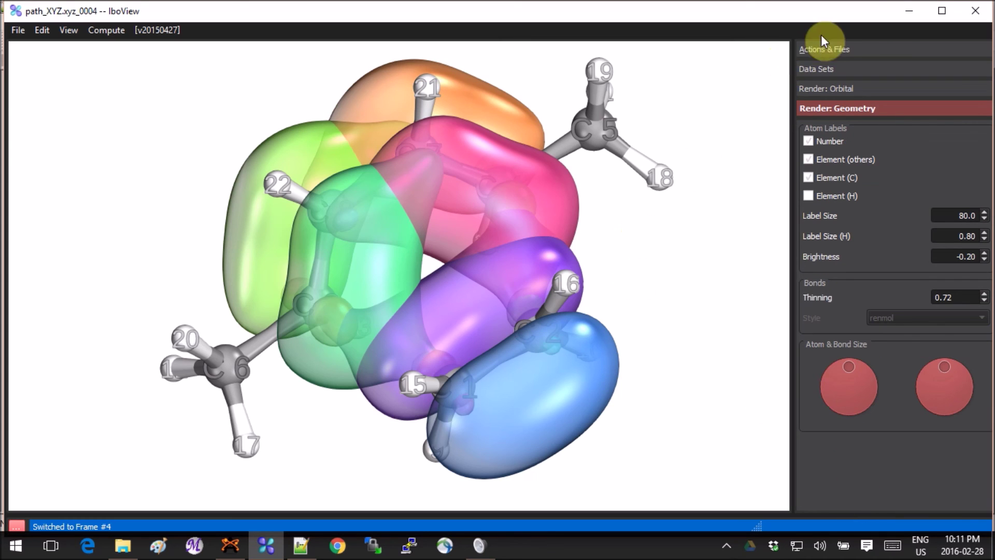
pyautogui.click(830, 48)
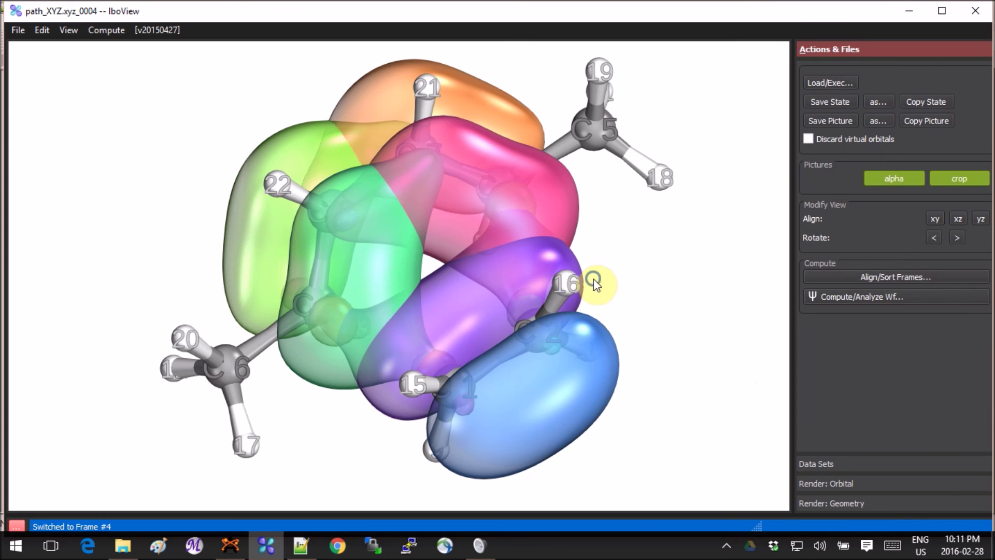
pyautogui.moveTo(593, 279); pyautogui.dragTo(723, 290)
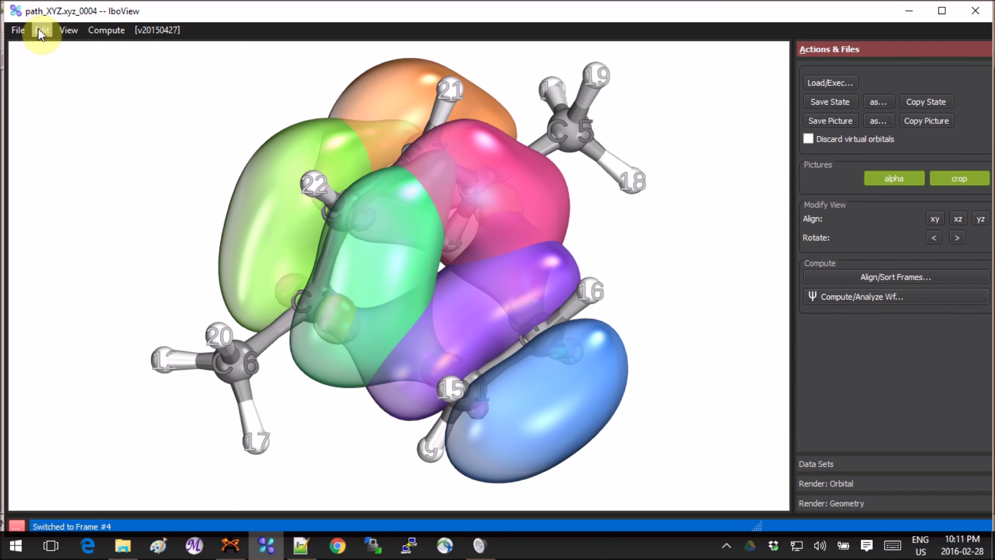
pyautogui.click(17, 30)
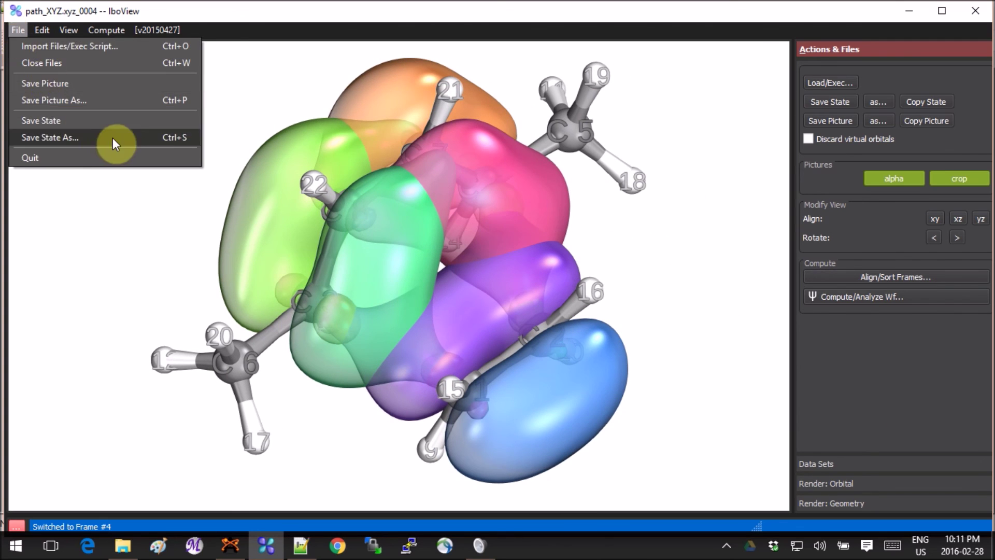
pyautogui.click(21, 30)
pyautogui.click(18, 30)
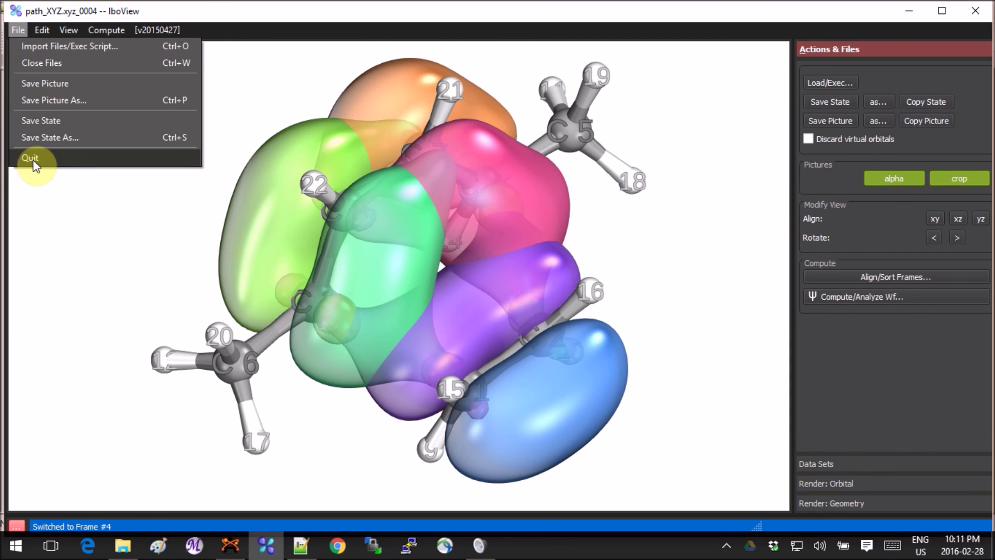
pyautogui.moveTo(69, 30)
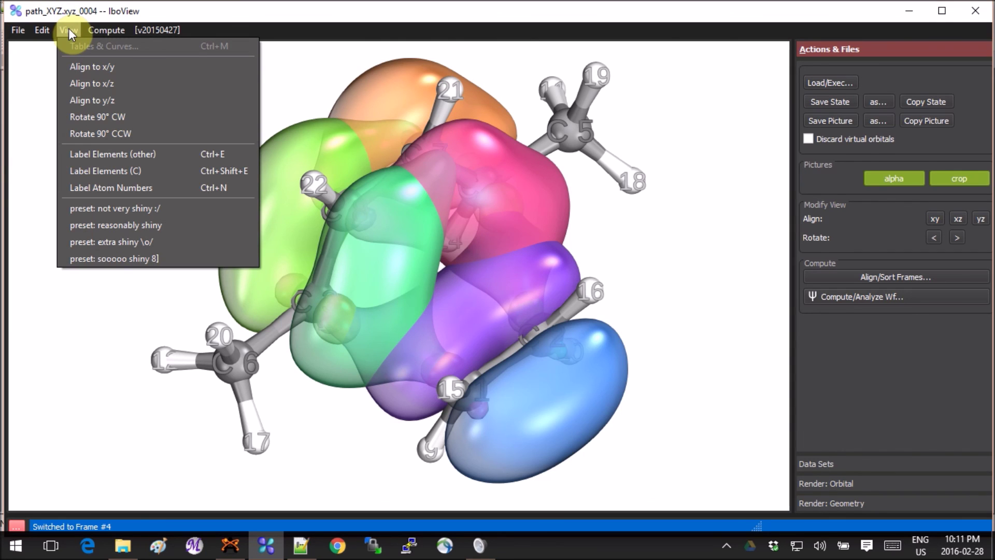
pyautogui.moveTo(114, 32)
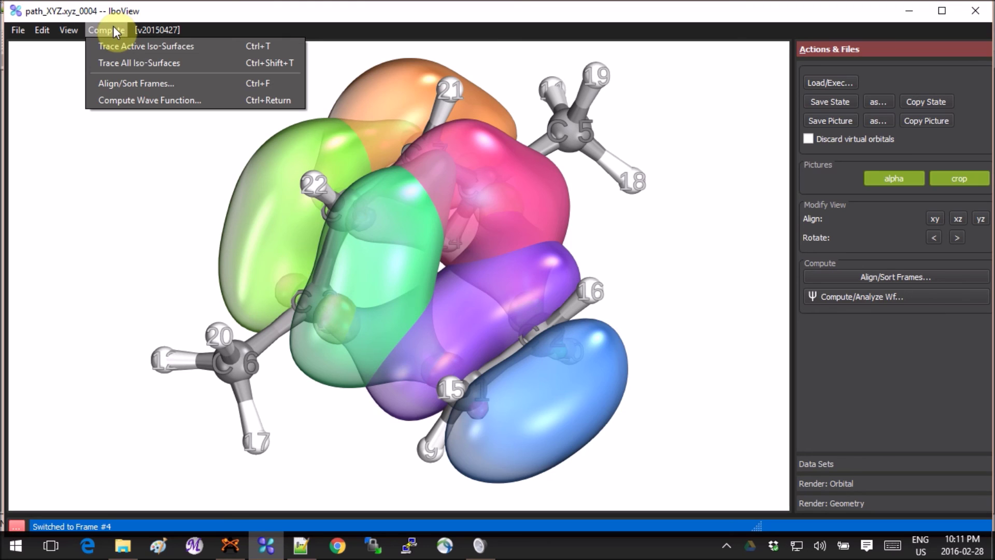
pyautogui.moveTo(158, 30)
pyautogui.click(682, 211)
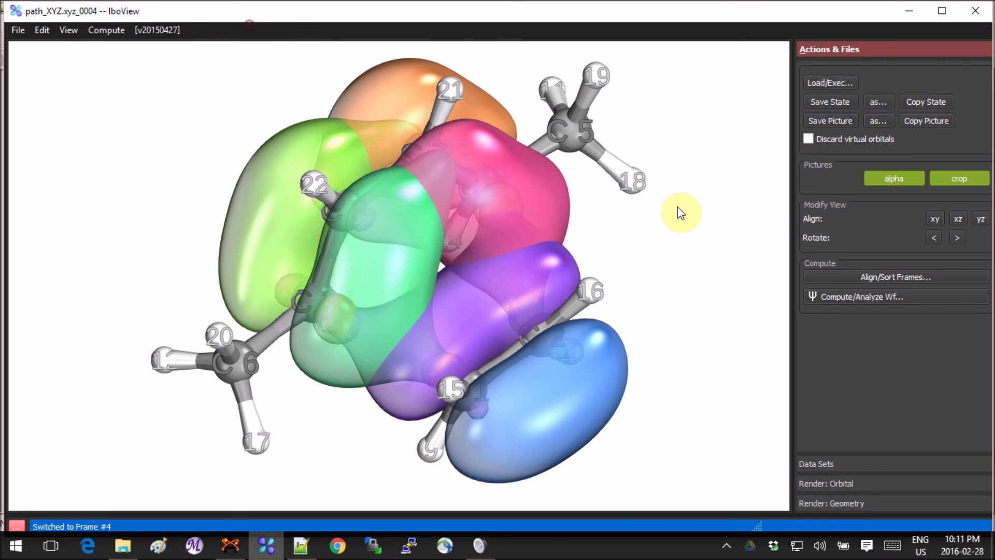
pyautogui.moveTo(682, 211); pyautogui.dragTo(443, 240)
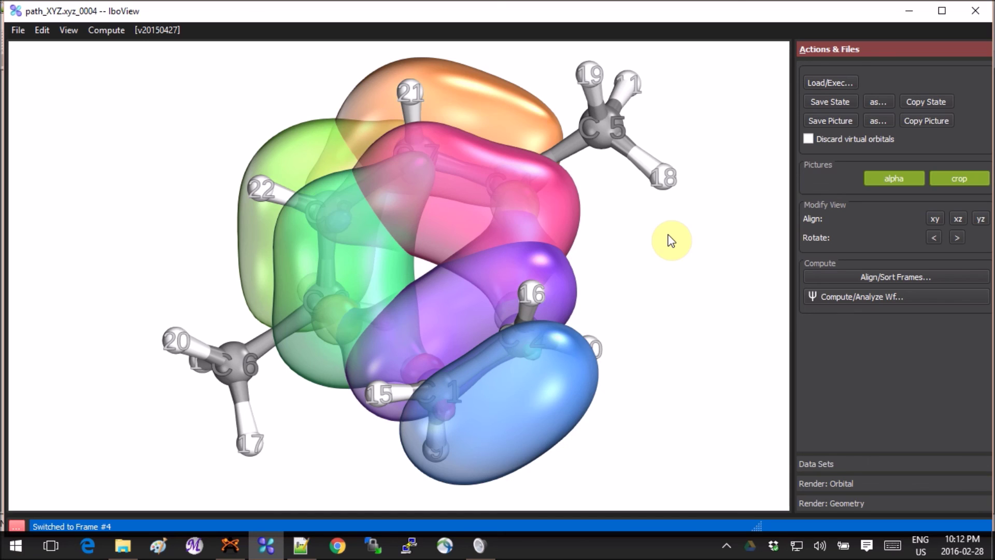
pyautogui.moveTo(671, 241); pyautogui.dragTo(715, 302)
pyautogui.moveTo(201, 311); pyautogui.dragTo(322, 202)
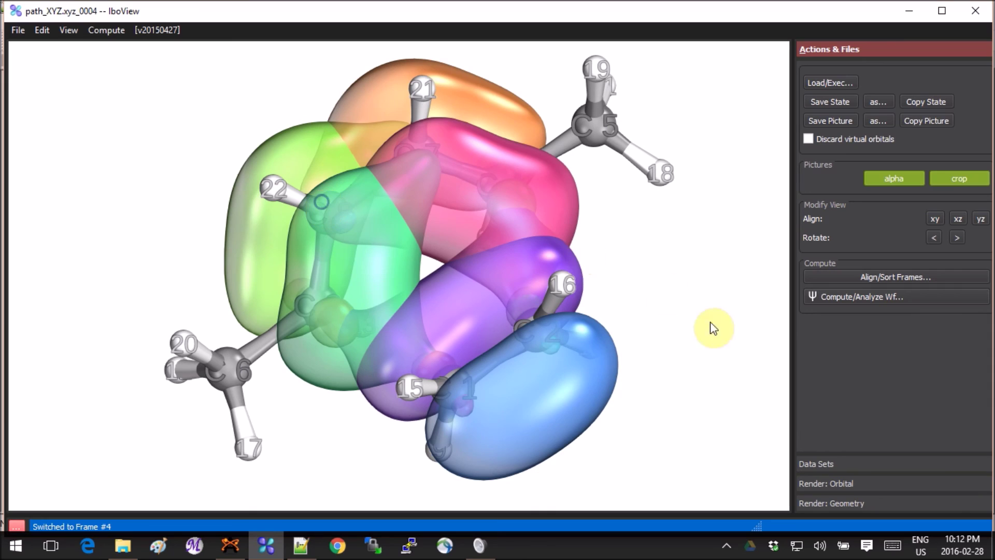